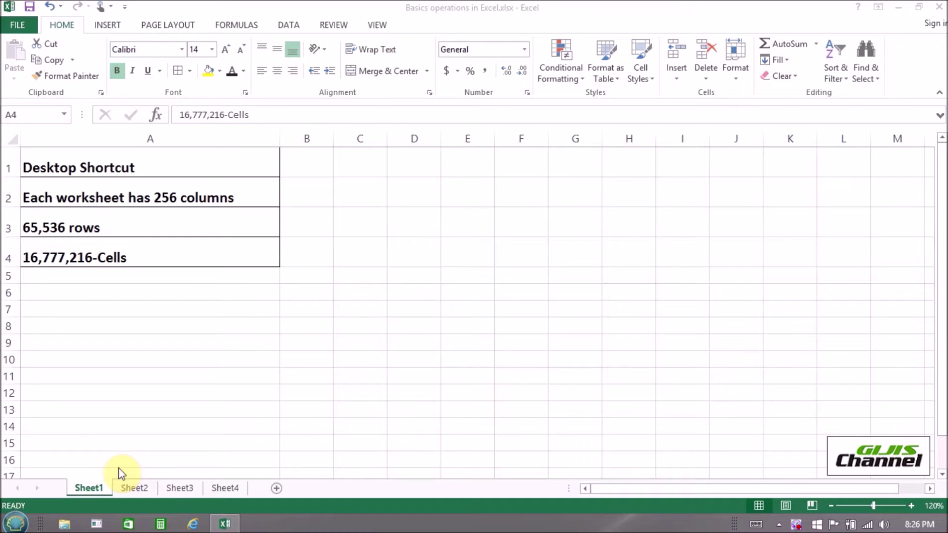
- Search the Start menu for "excel" and create a desktop shortcut for the Excel 2013 program
click(16, 526)
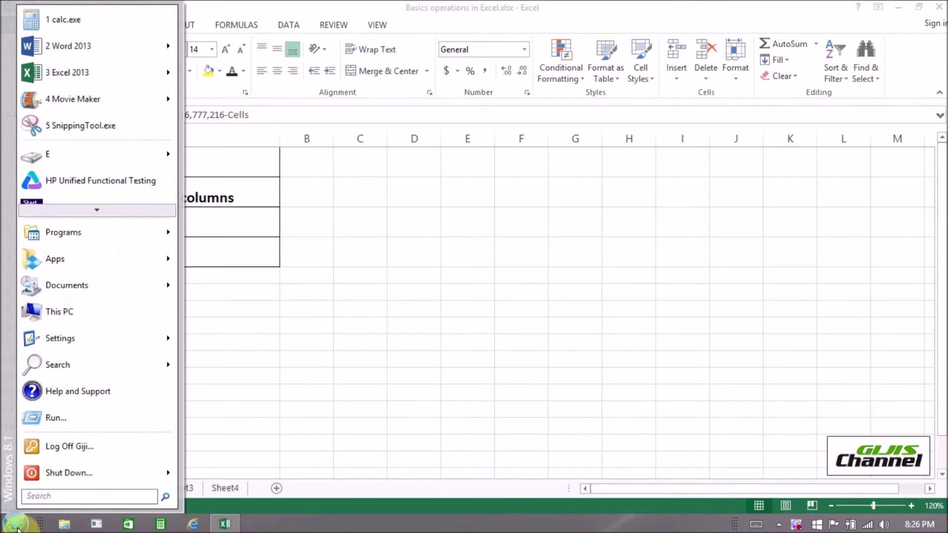
click(43, 496)
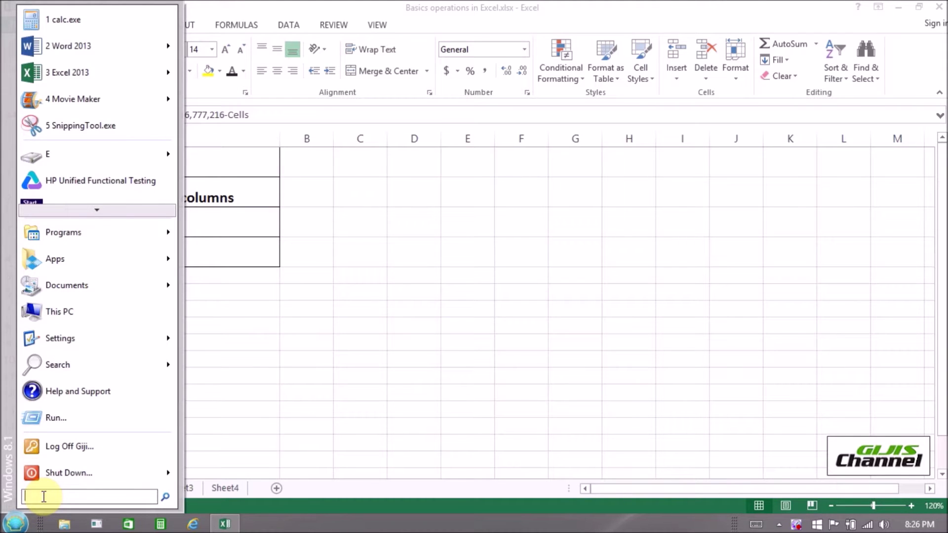
text(exc)
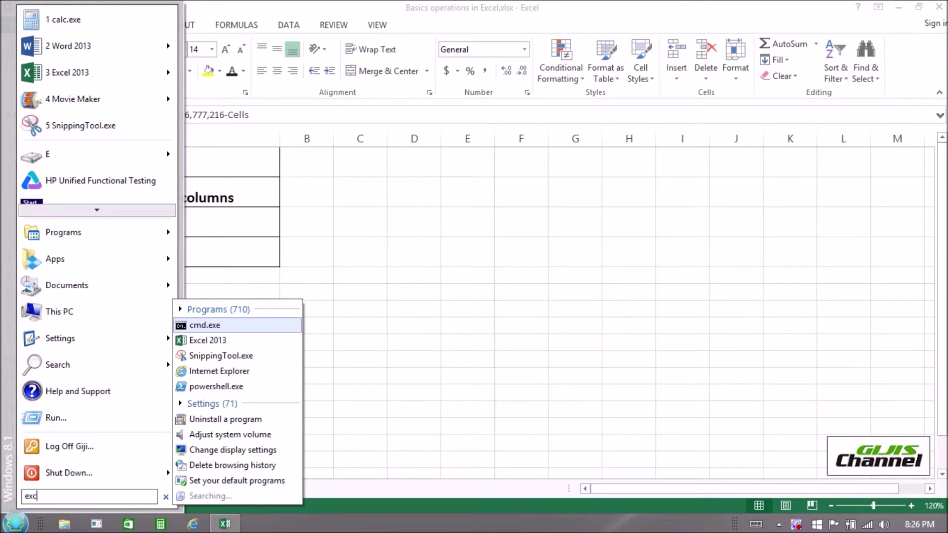
text(el)
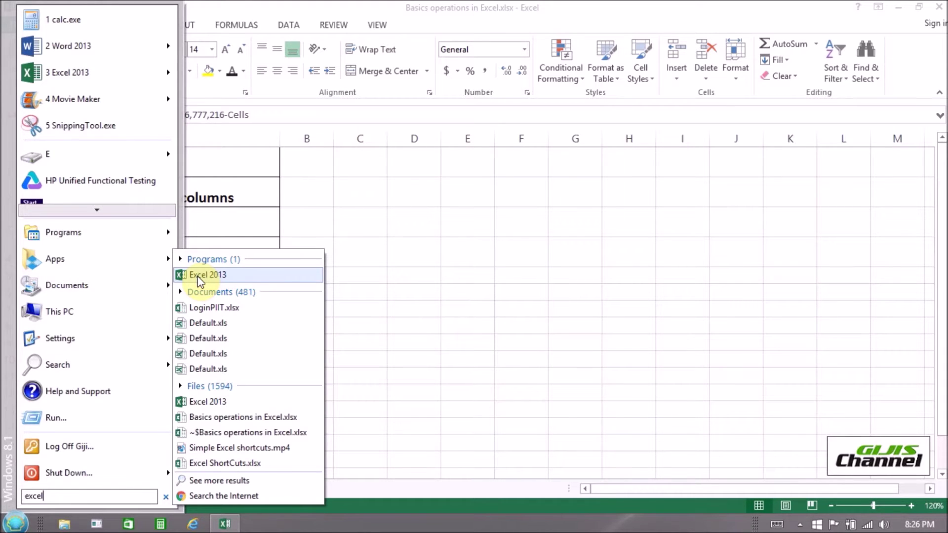
click(198, 277)
right_click(198, 277)
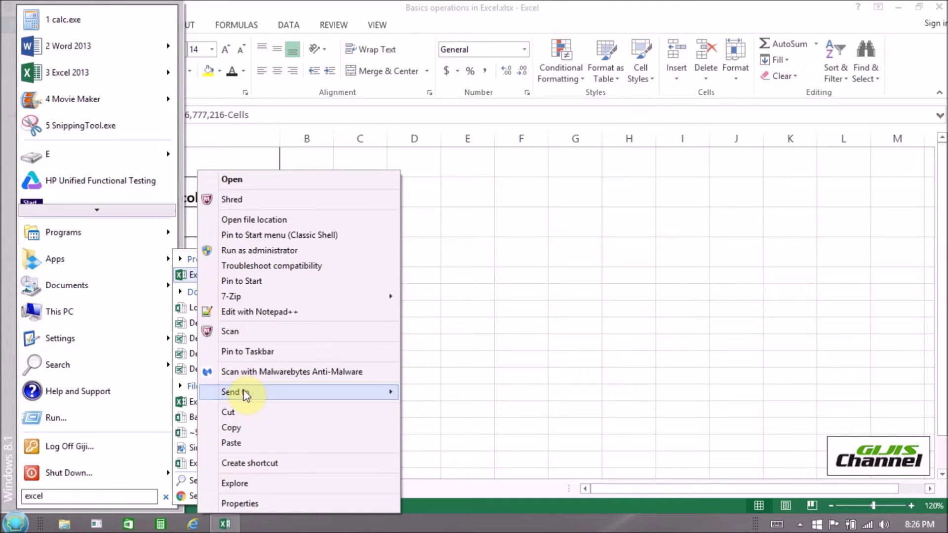
mouse_move(245, 394)
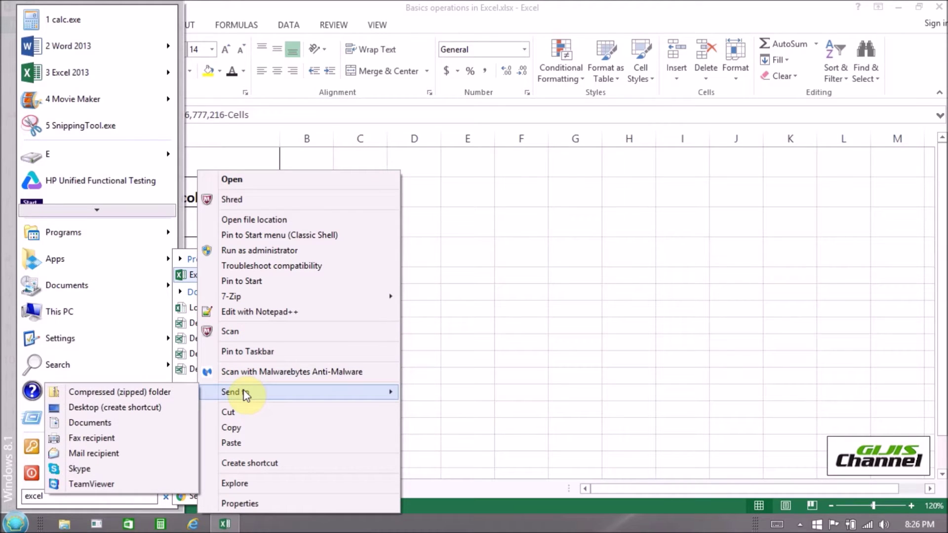
click(152, 407)
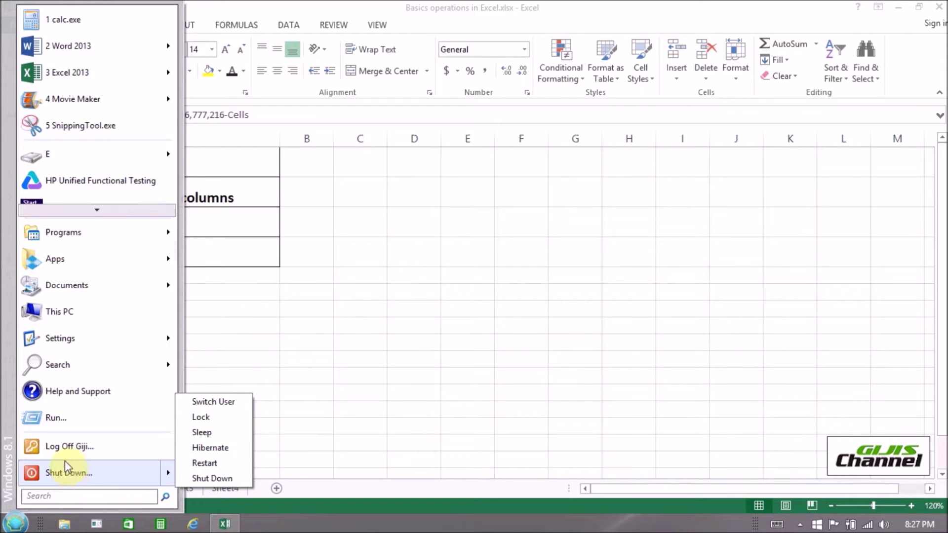
- Launch Excel by running excel.exe, close the new blank workbook, and select cell F3 in the Basics operations workbook
click(56, 418)
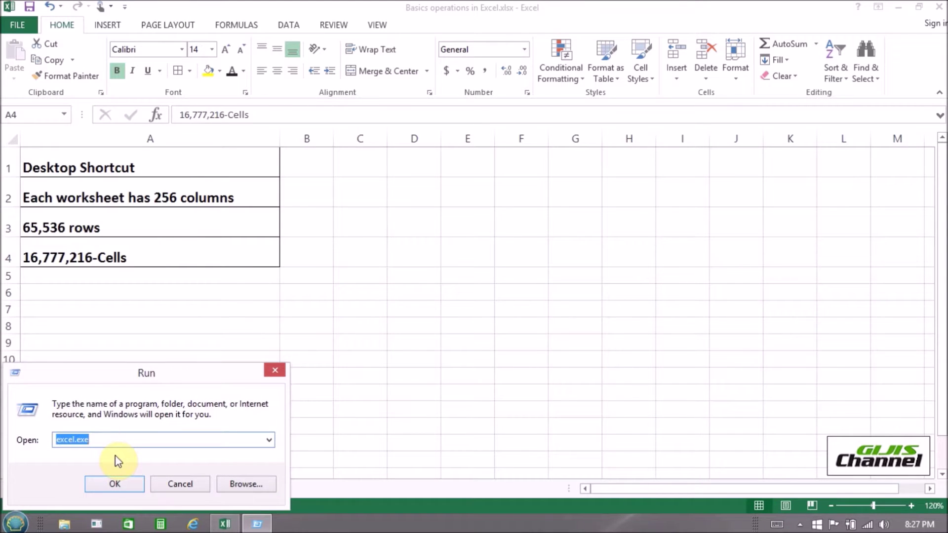
click(126, 487)
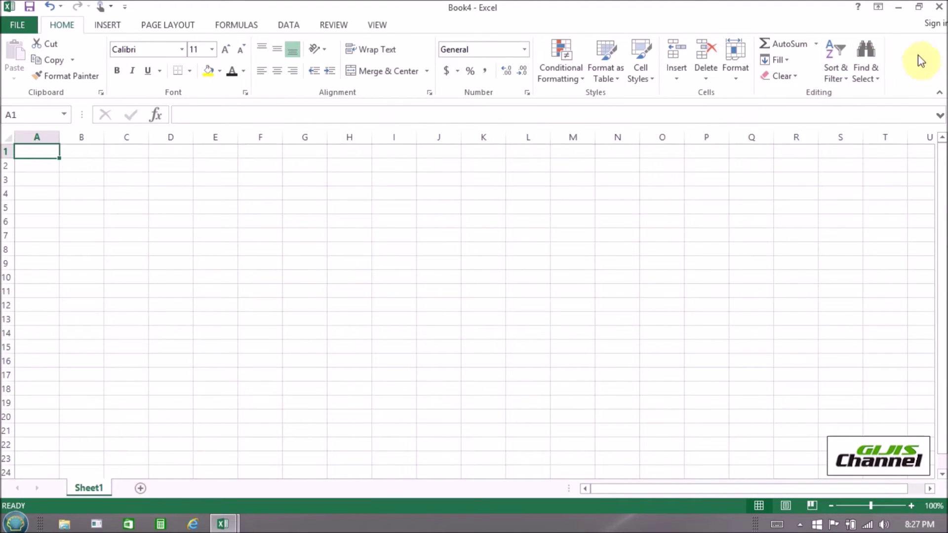
click(939, 8)
click(535, 212)
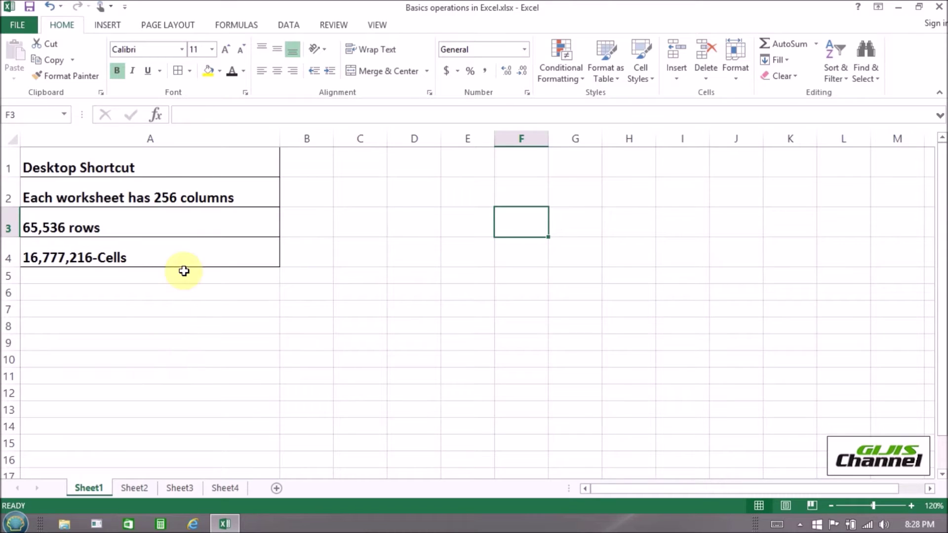
- Select columns A, B, C and D of Sheet1 one after another to show what whole columns are
click(152, 139)
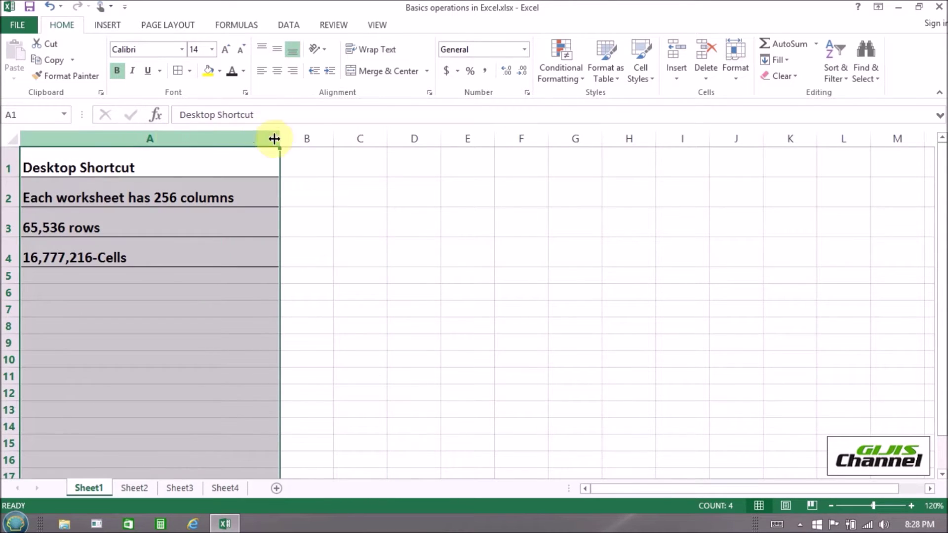
click(303, 136)
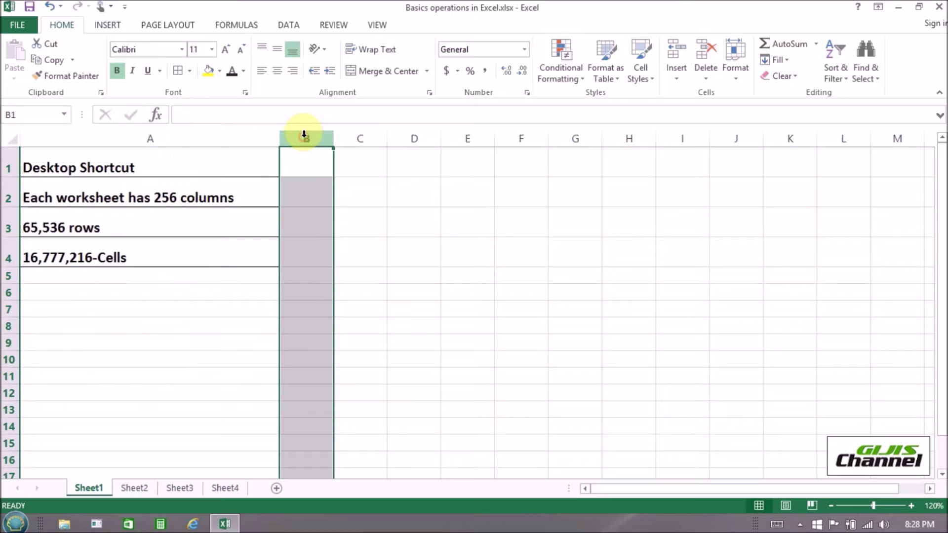
click(365, 144)
click(419, 138)
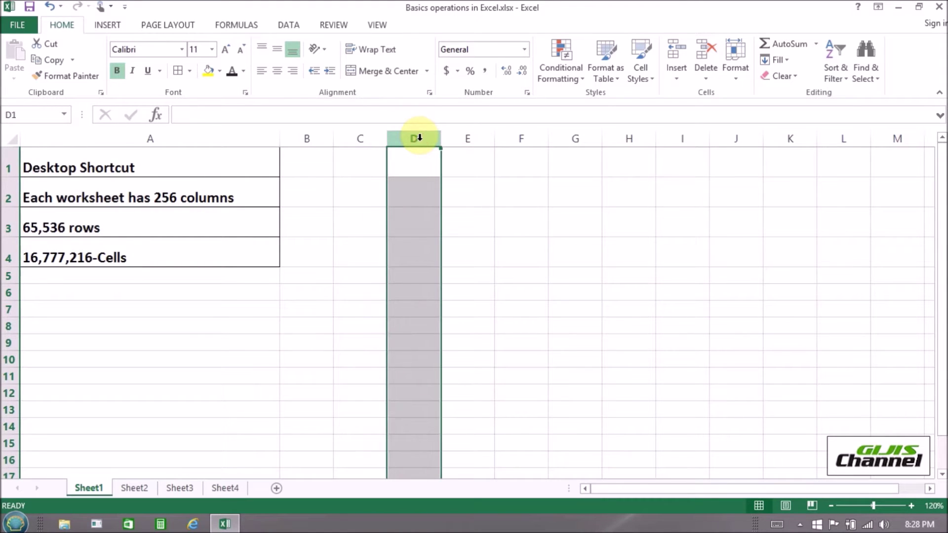
click(464, 139)
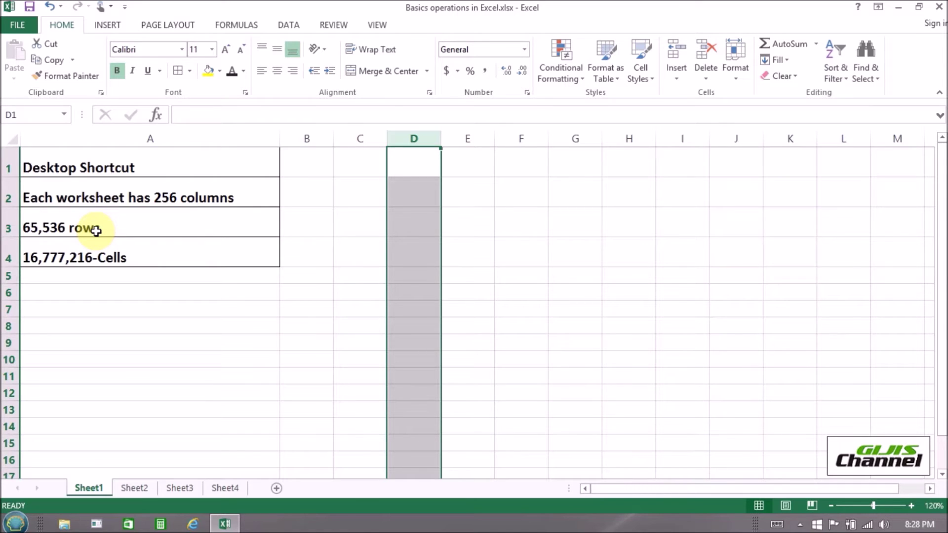
- Select rows 1, 2, 3 and 4 of Sheet1 one after another to show what whole rows are
click(5, 168)
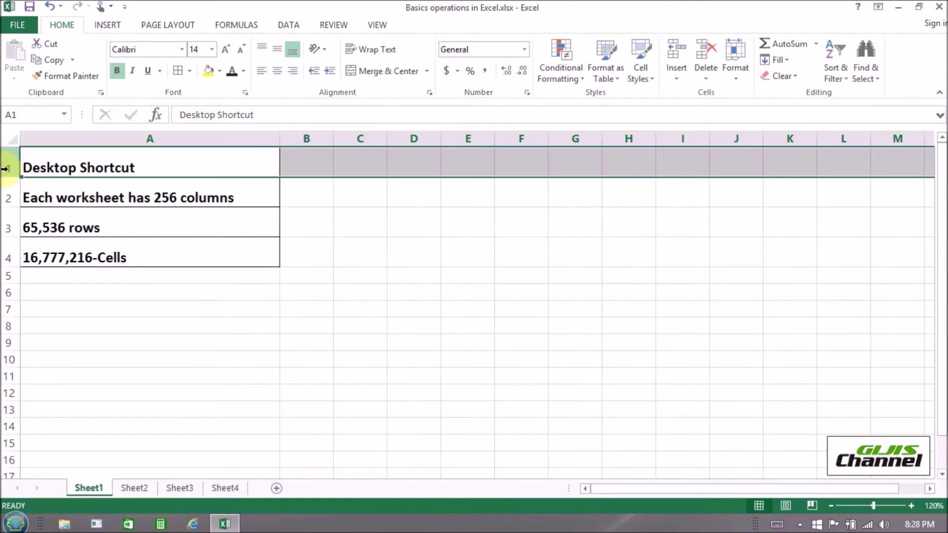
click(5, 195)
click(5, 227)
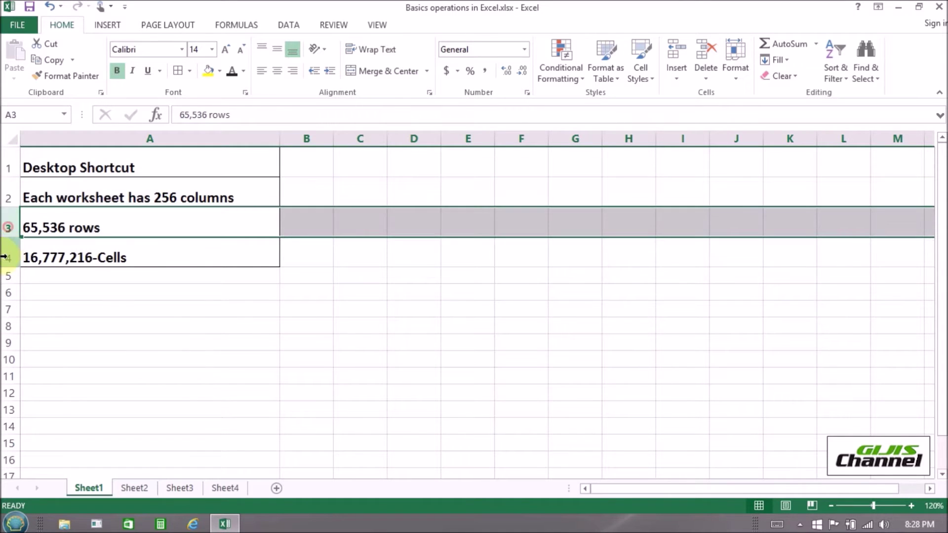
click(4, 257)
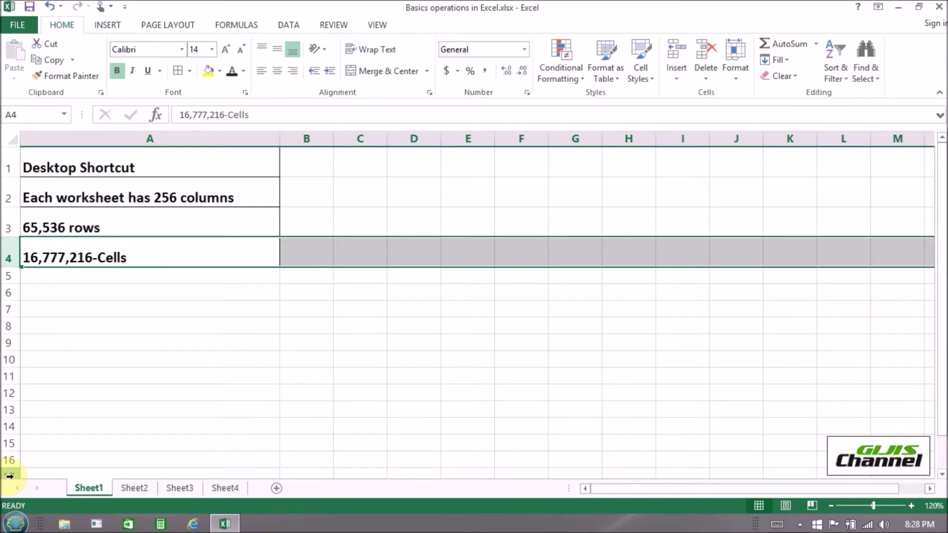
- Review the worksheet row and column limits noted in cells A2 and A3 of Sheet1
click(72, 227)
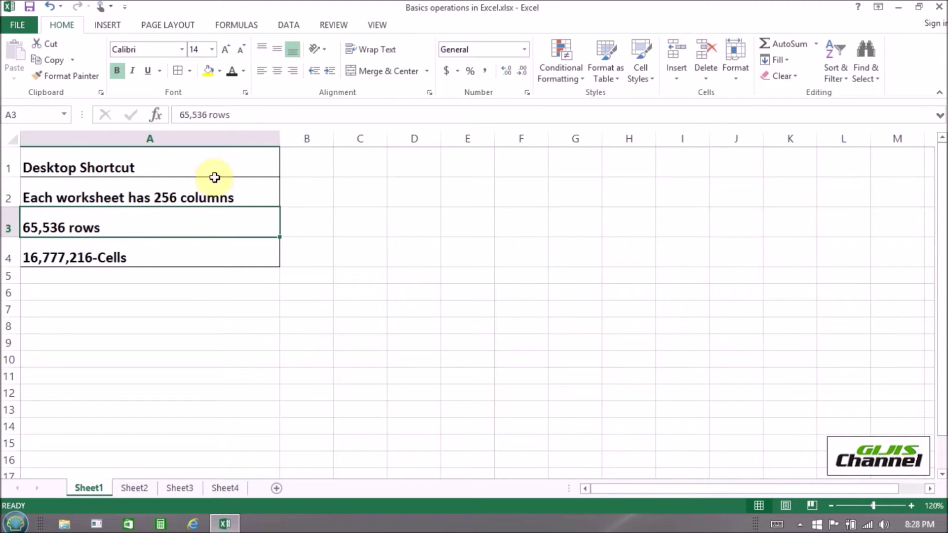
click(203, 195)
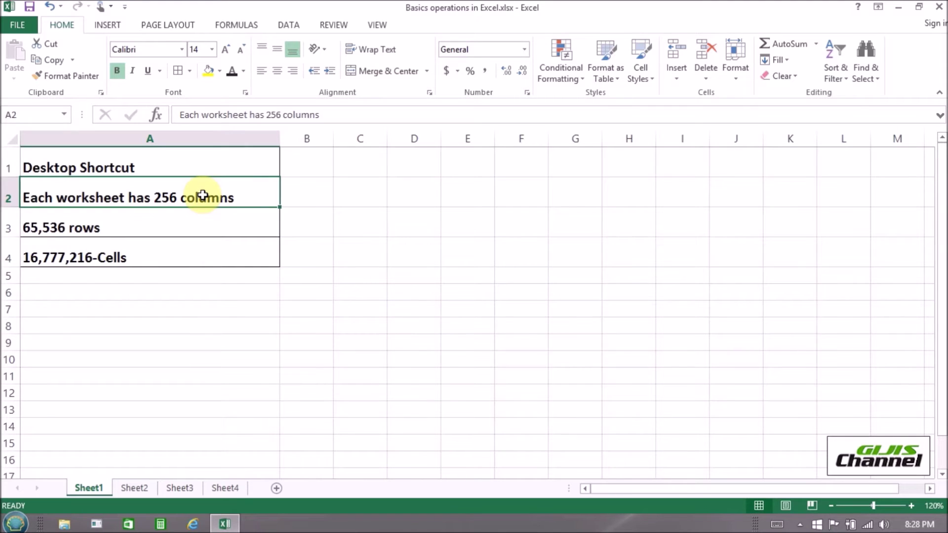
click(113, 223)
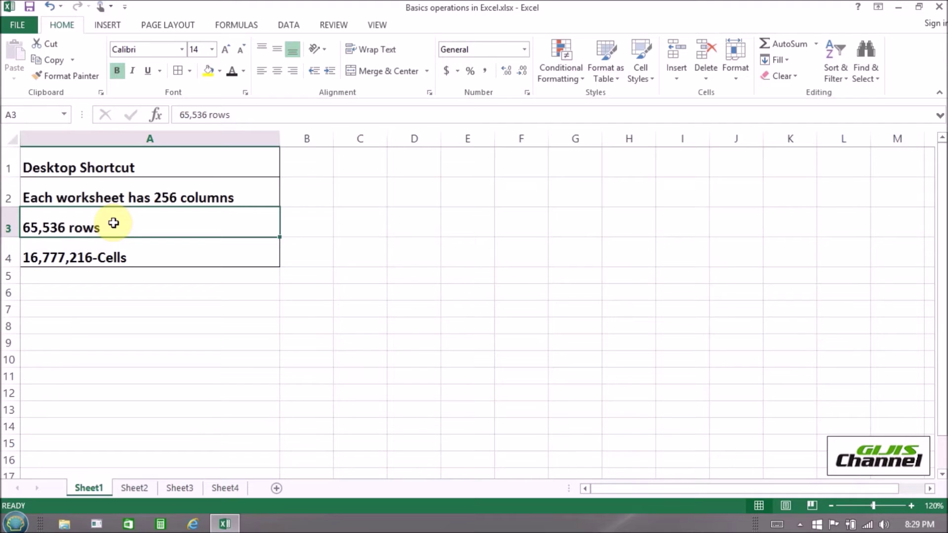
click(177, 199)
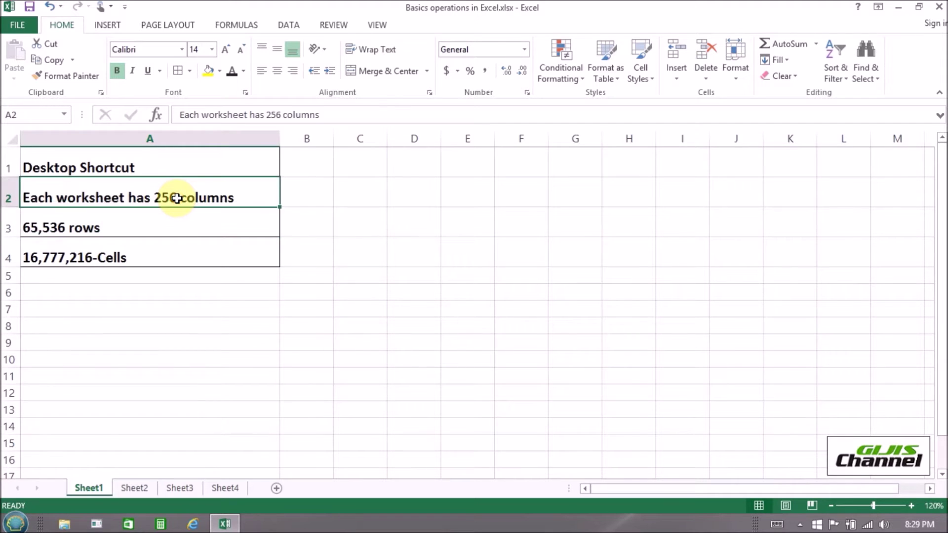
click(129, 227)
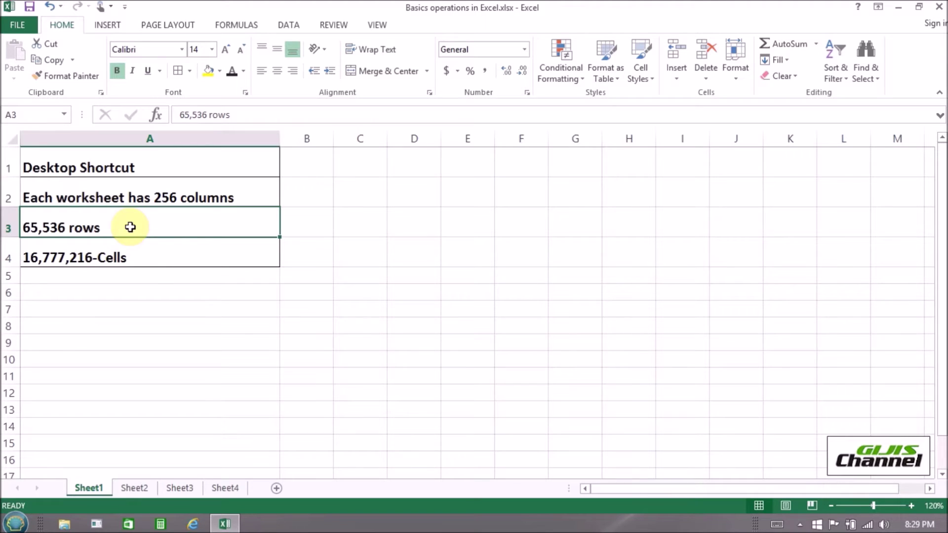
- Select the single cells A5, A6, B4, B3 and B2 in turn, ending on the cell-count note in A4
click(127, 279)
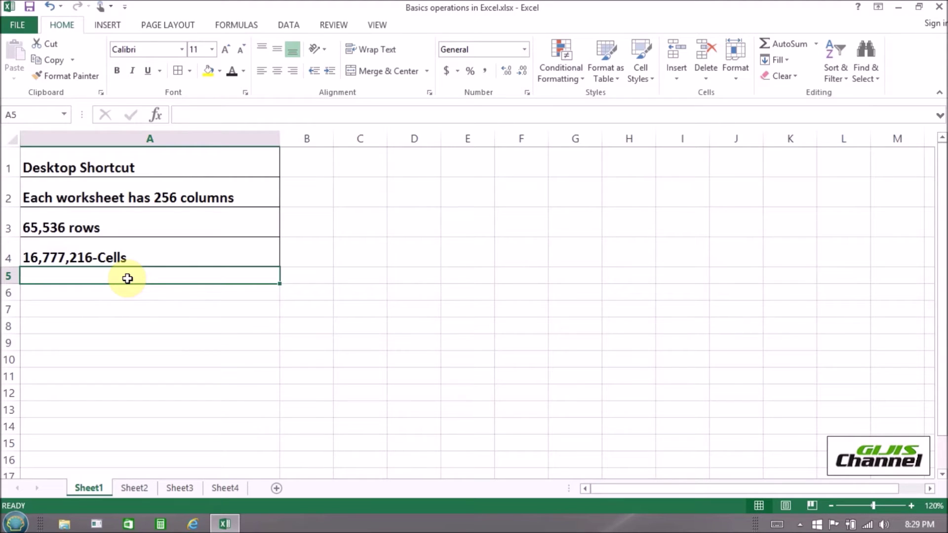
click(121, 293)
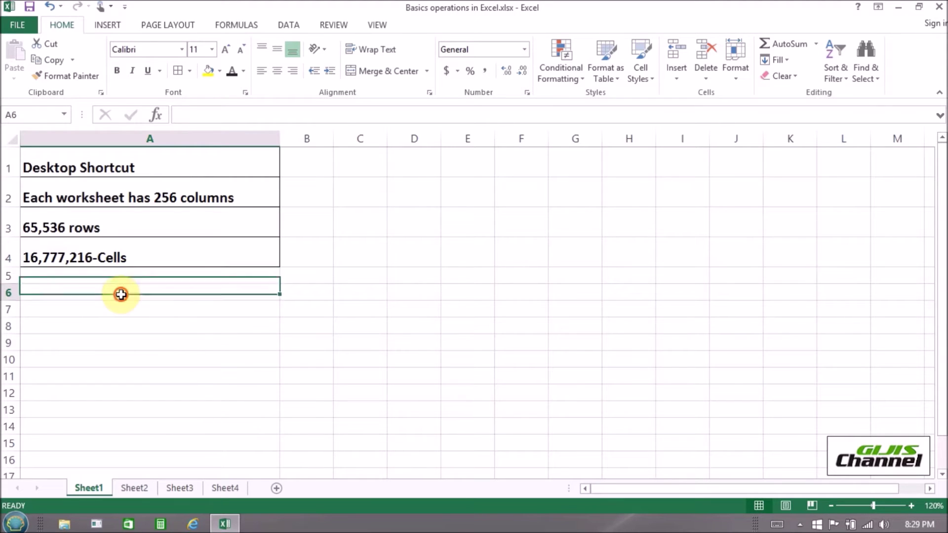
click(299, 256)
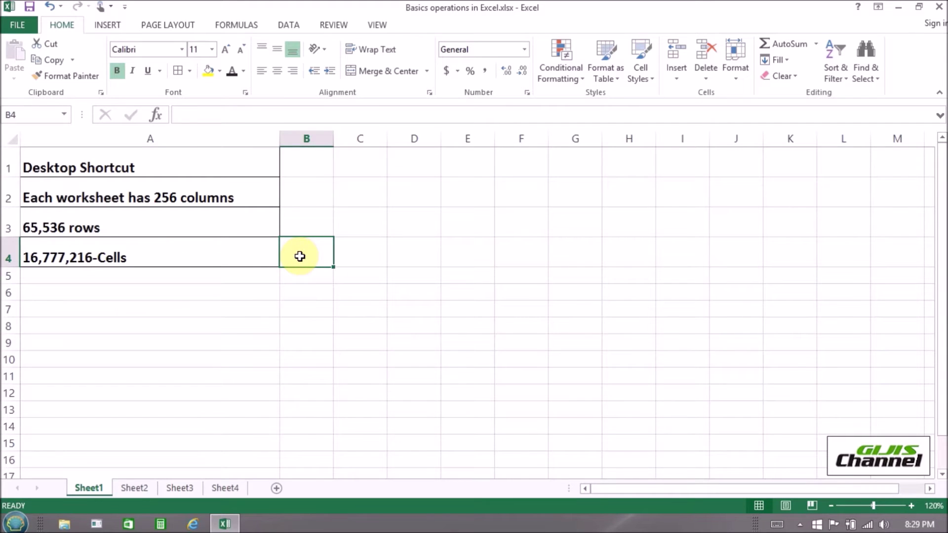
click(303, 227)
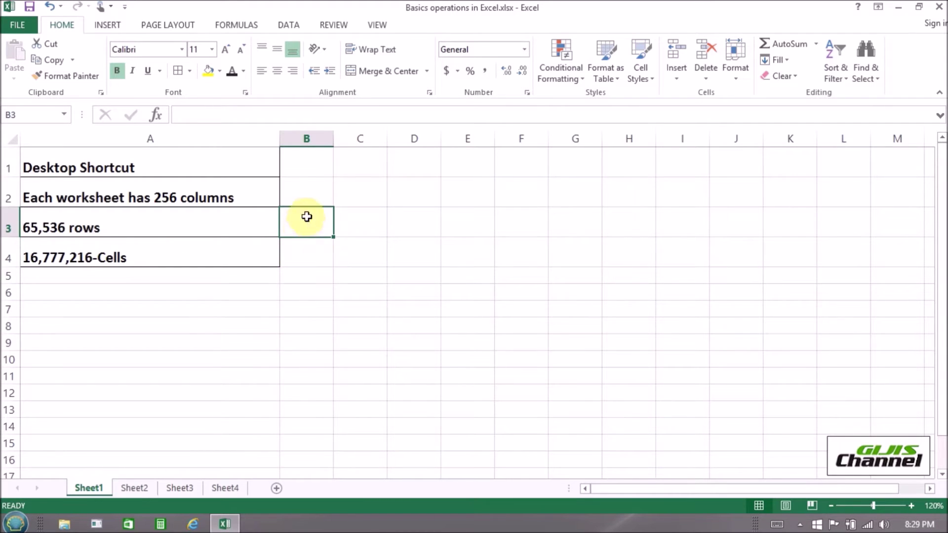
click(307, 194)
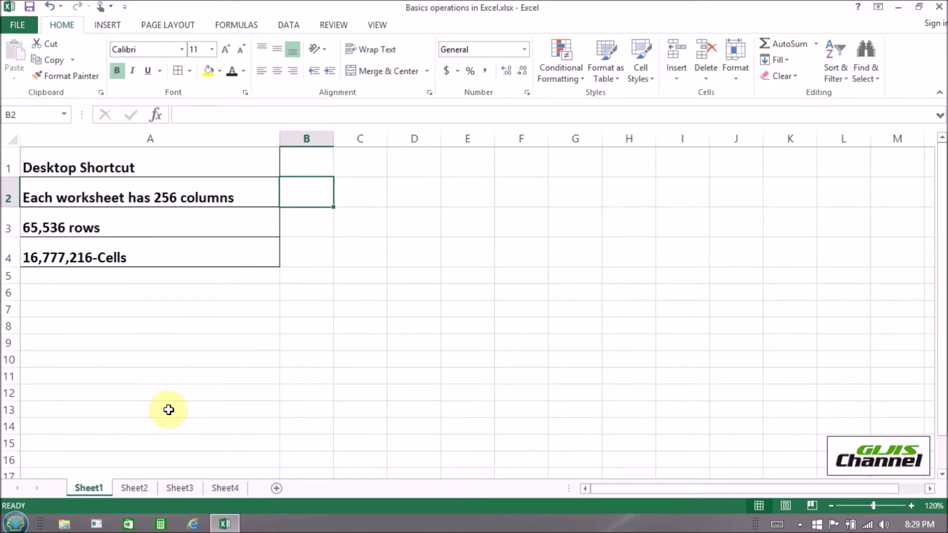
click(79, 257)
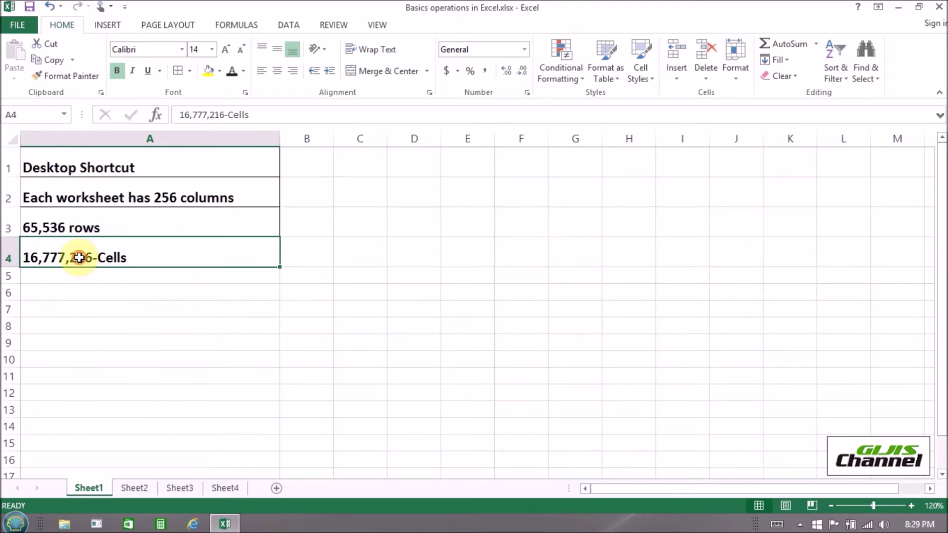
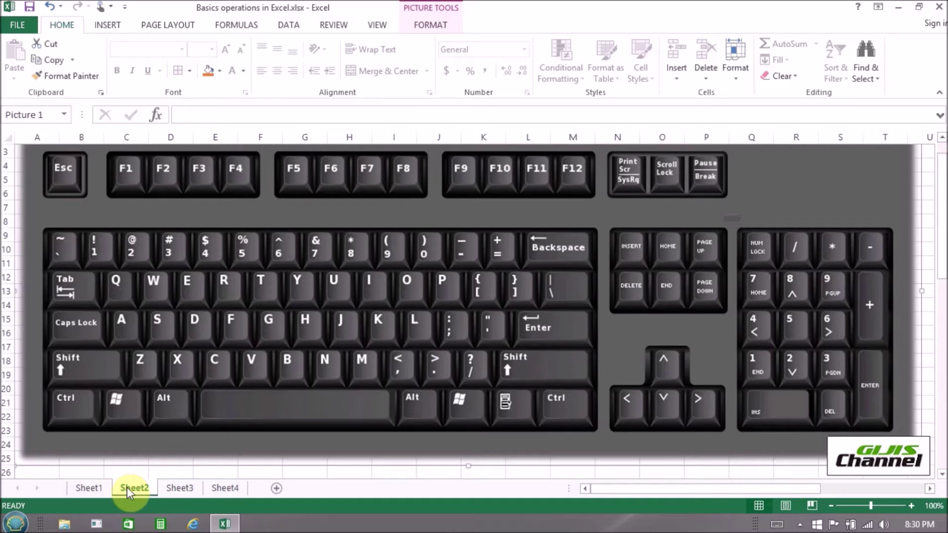
- View the math operations table on Sheet3 and the keyboard picture on Sheet2, ending back on Sheet3
click(169, 489)
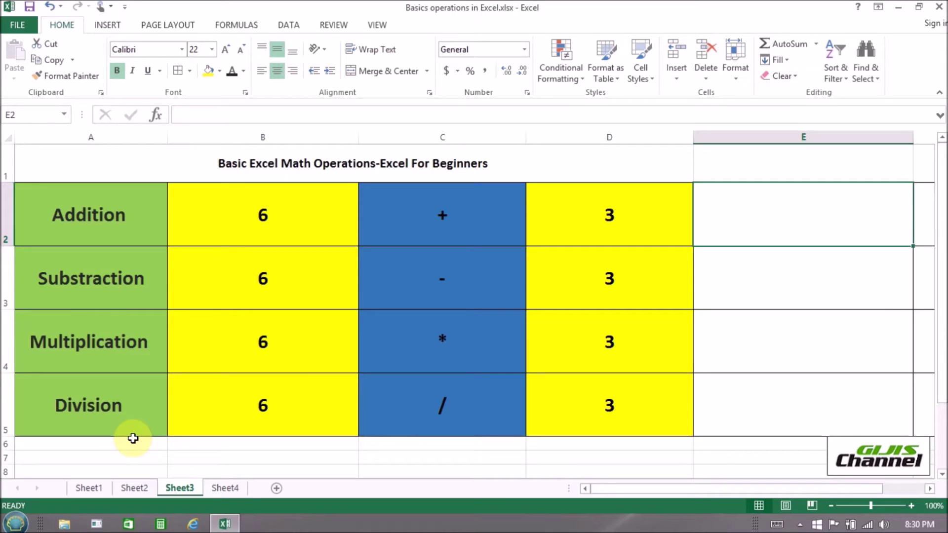
click(140, 487)
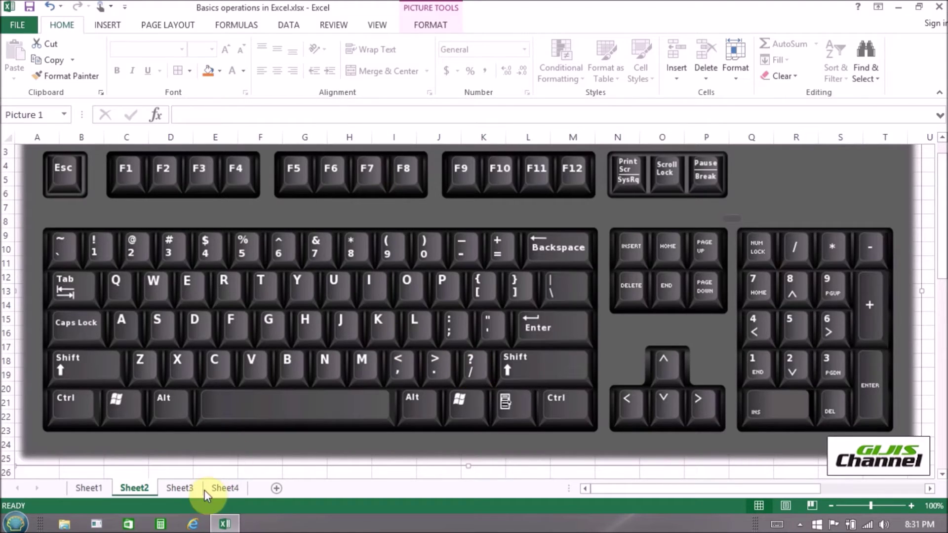
click(180, 488)
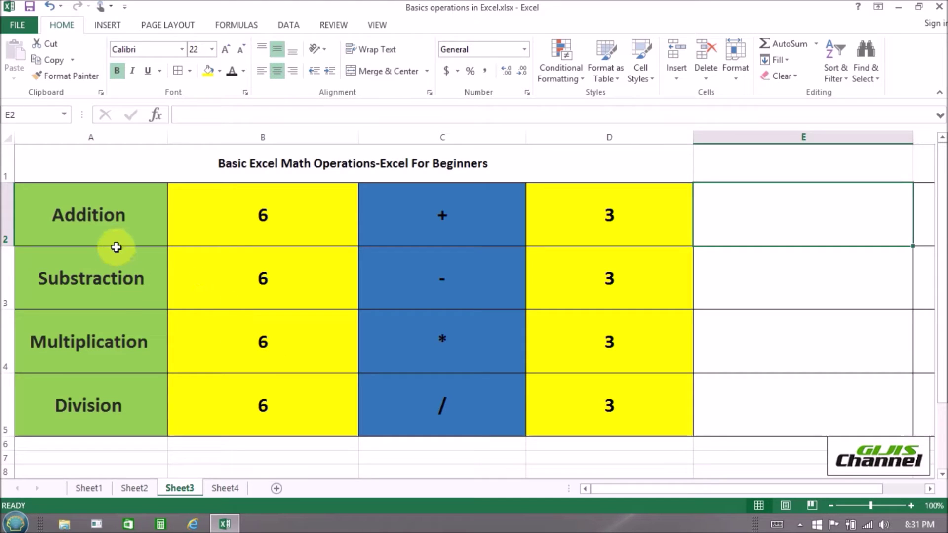
- Select A2, B2, C2 and D2 in turn to go through the parts of the addition example
click(116, 232)
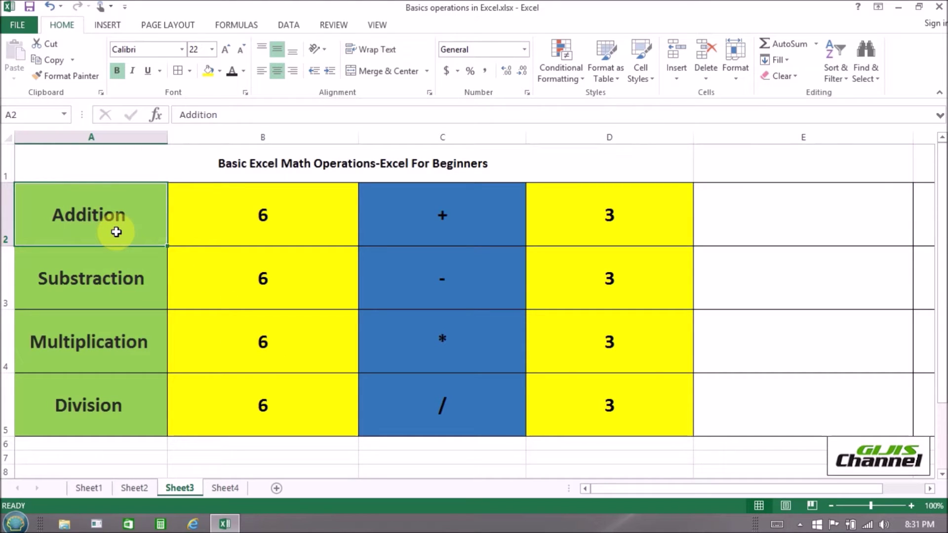
click(273, 228)
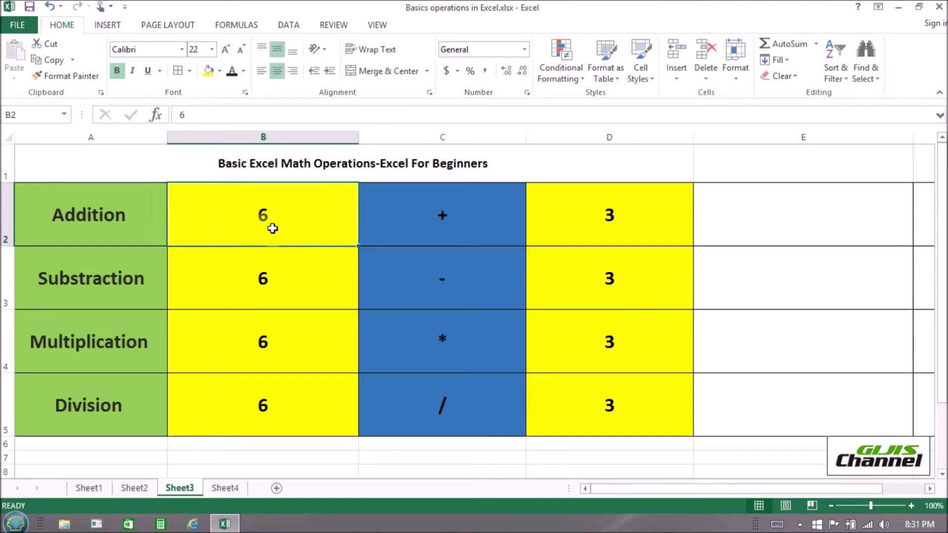
click(429, 223)
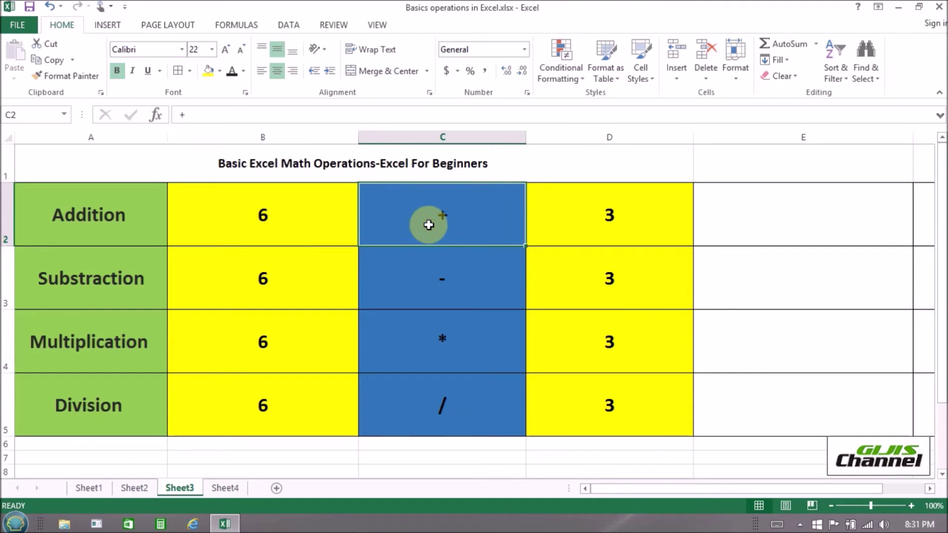
click(600, 228)
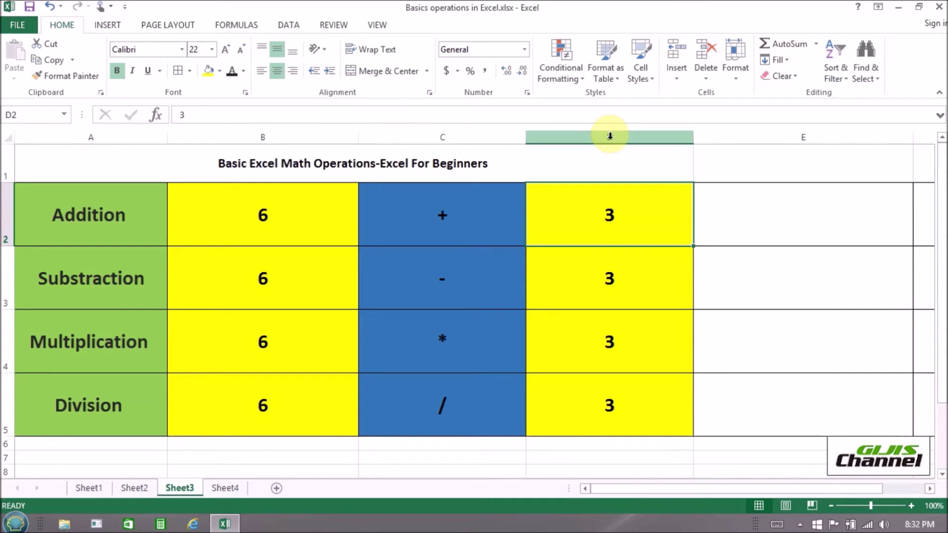
- Enter the formula =B2+D2 in cell E2 to add the two numbers of the Addition row
click(755, 227)
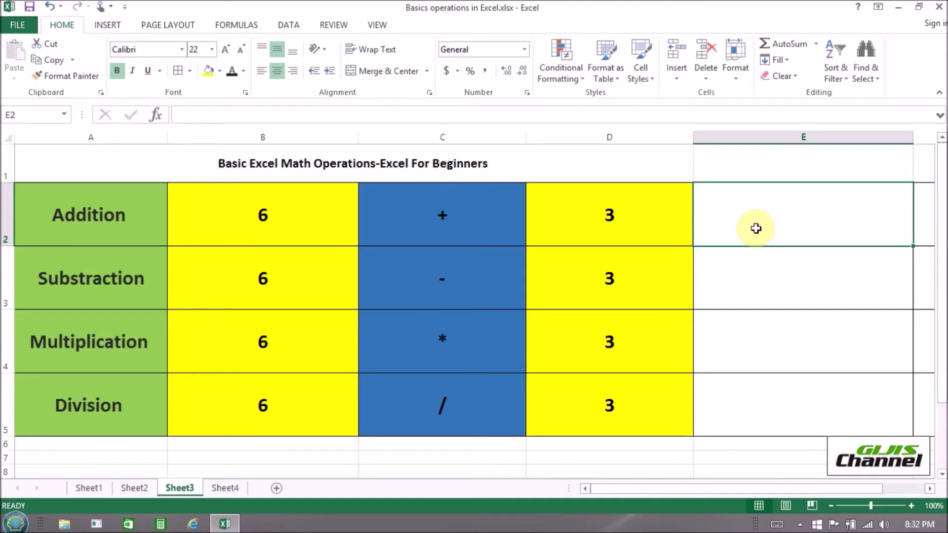
double_click(756, 228)
text(=)
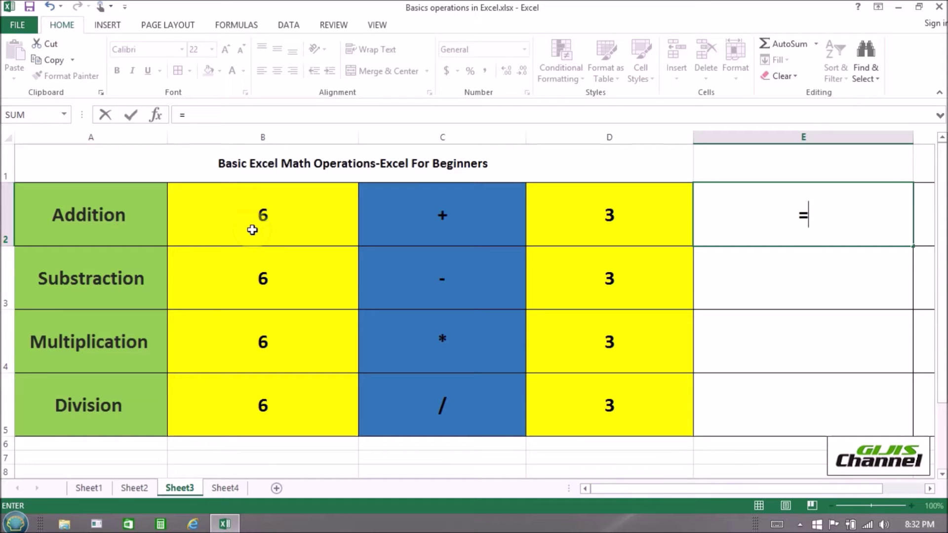
click(259, 229)
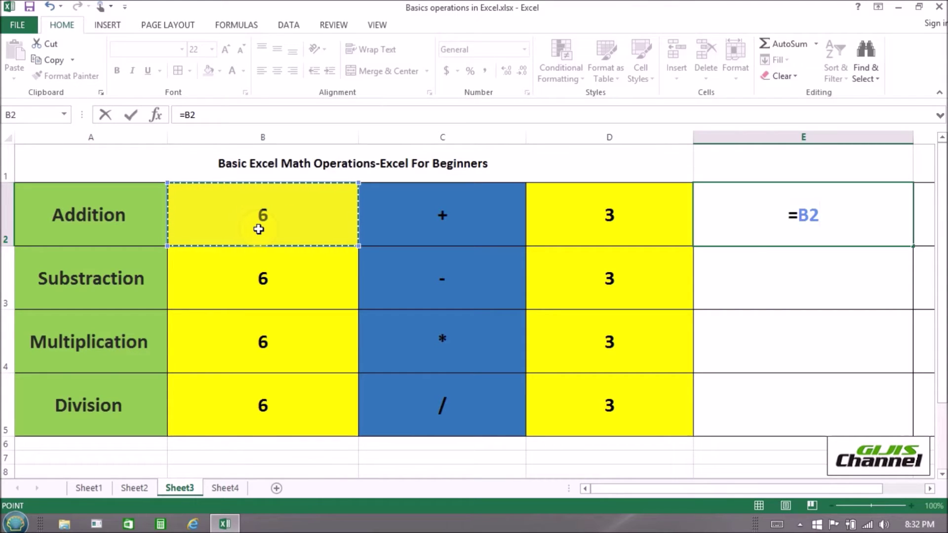
click(418, 222)
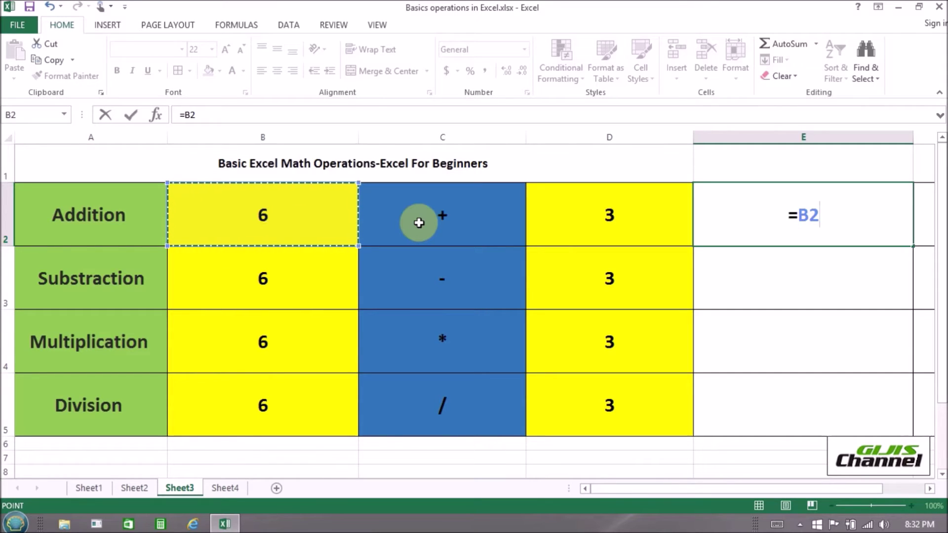
text(+)
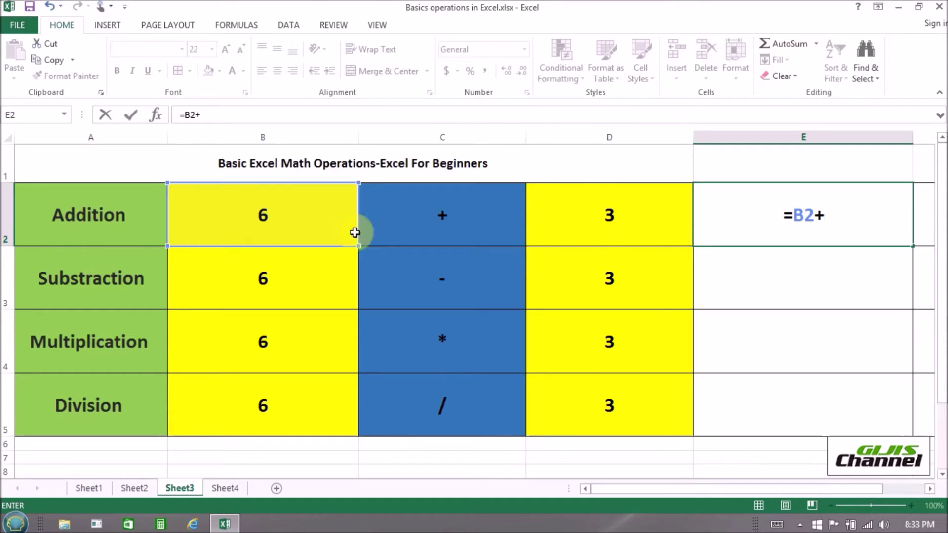
click(610, 229)
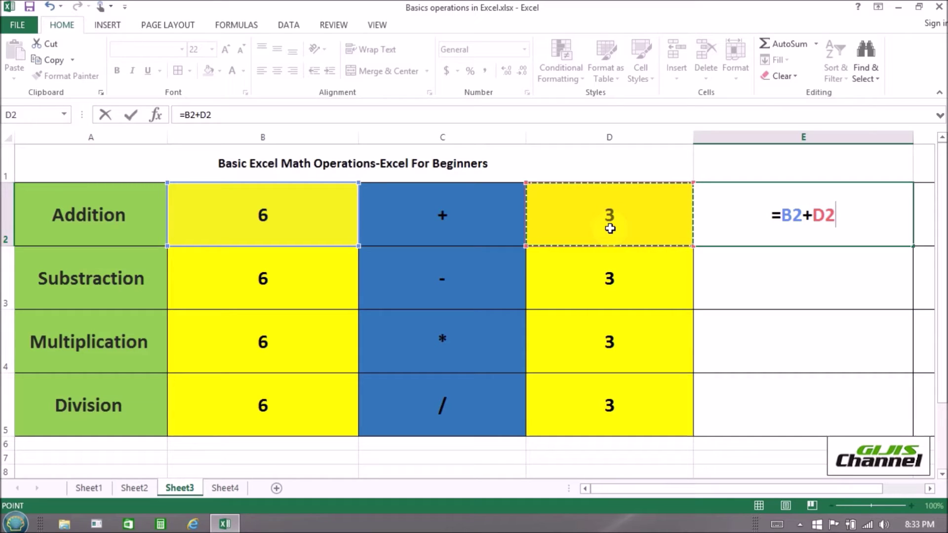
key(Return)
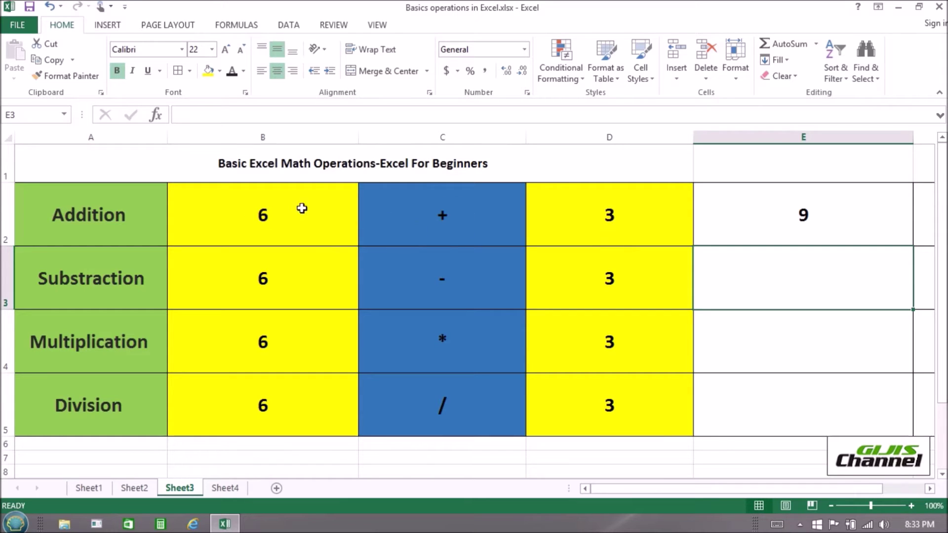
- Change the Addition row's inputs to 4 in D2 and 7 in B2, and check the formula cell E2
click(625, 228)
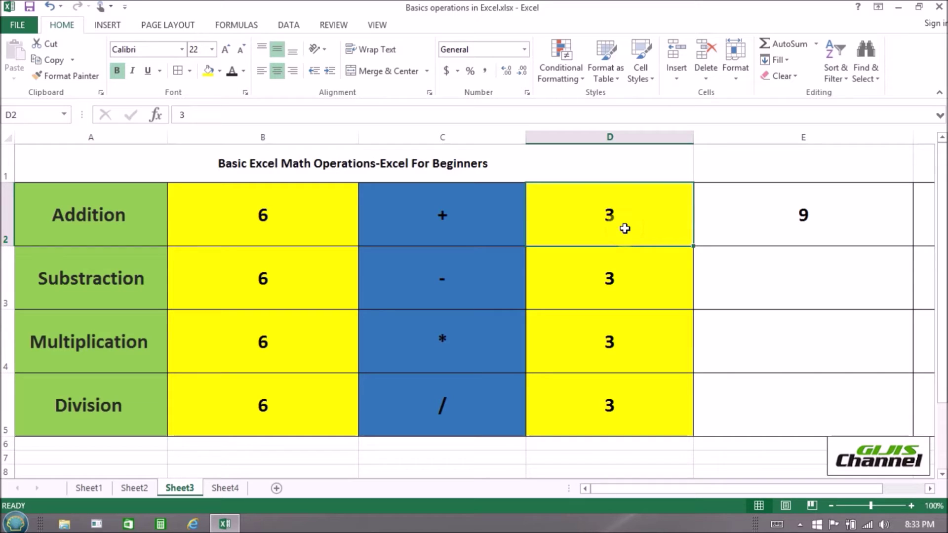
text(4)
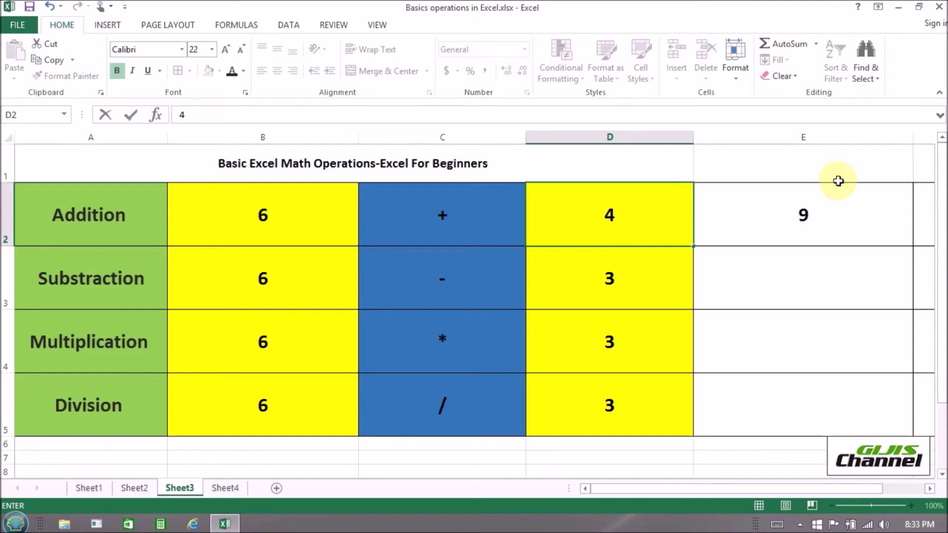
key(Return)
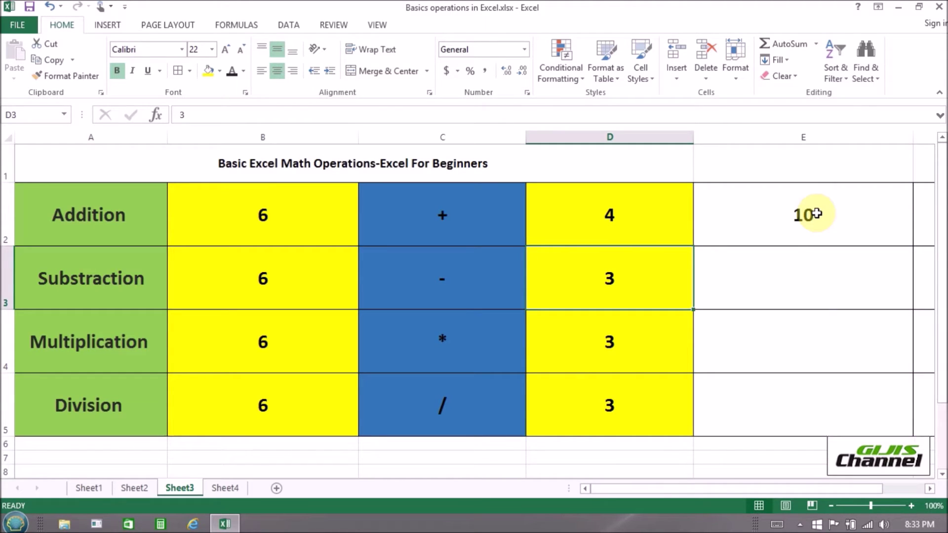
click(265, 224)
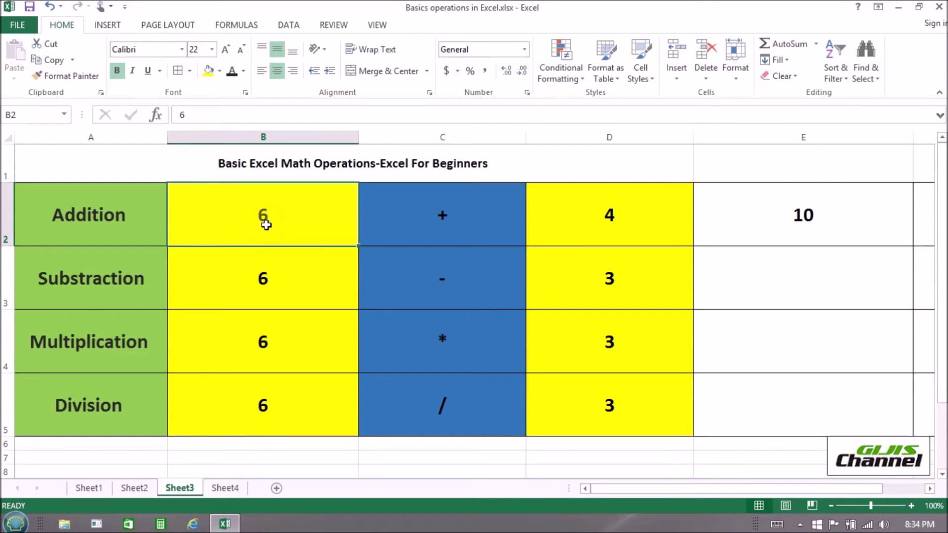
text(7)
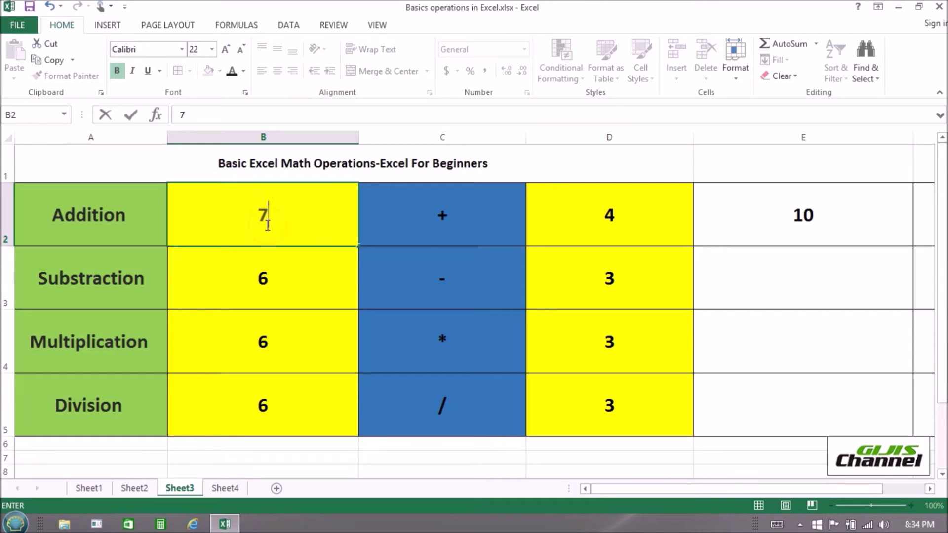
key(Return)
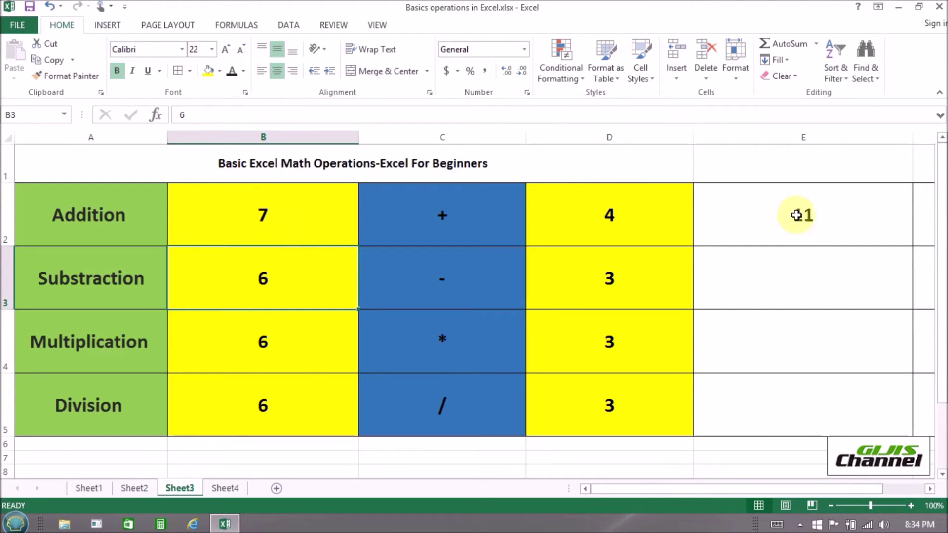
click(820, 221)
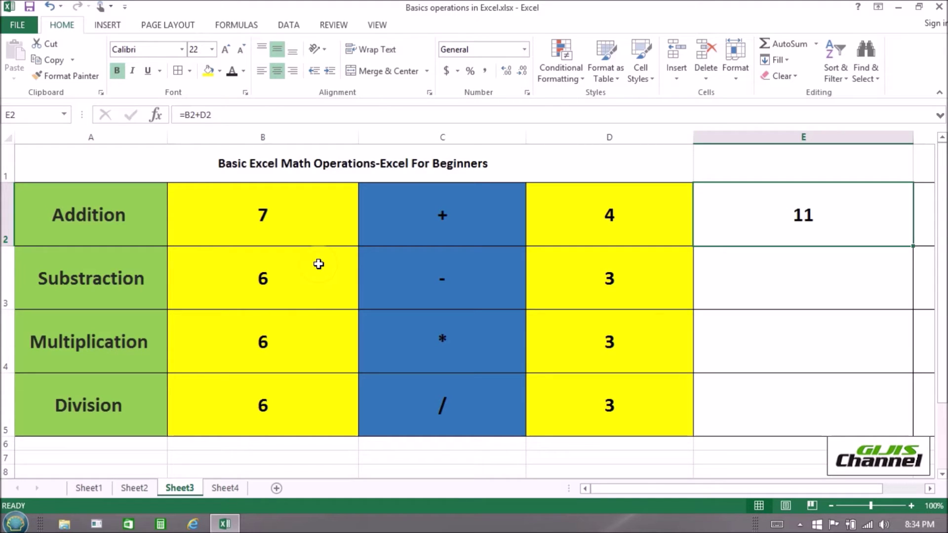
- Enter the formula =B3-D3 in cell E3 to subtract the two numbers of the Substraction row
click(784, 290)
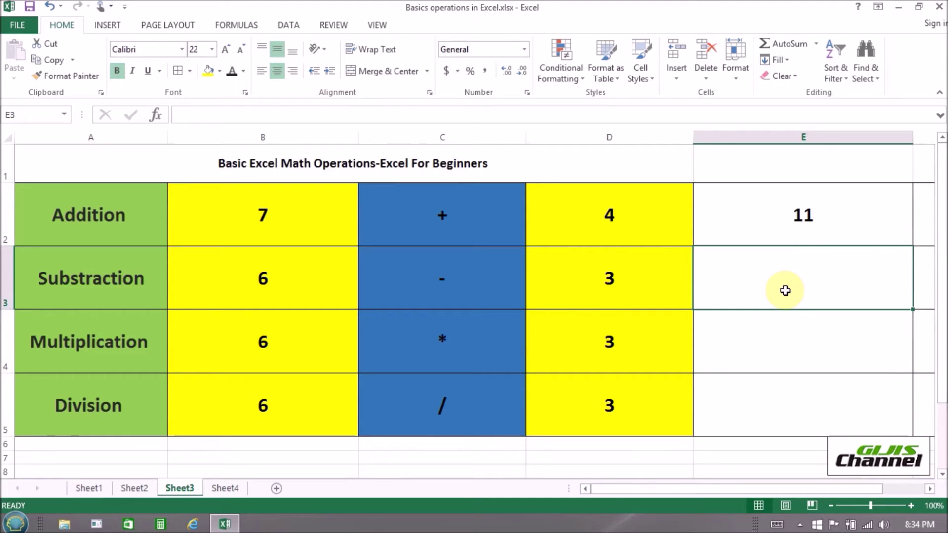
text(=)
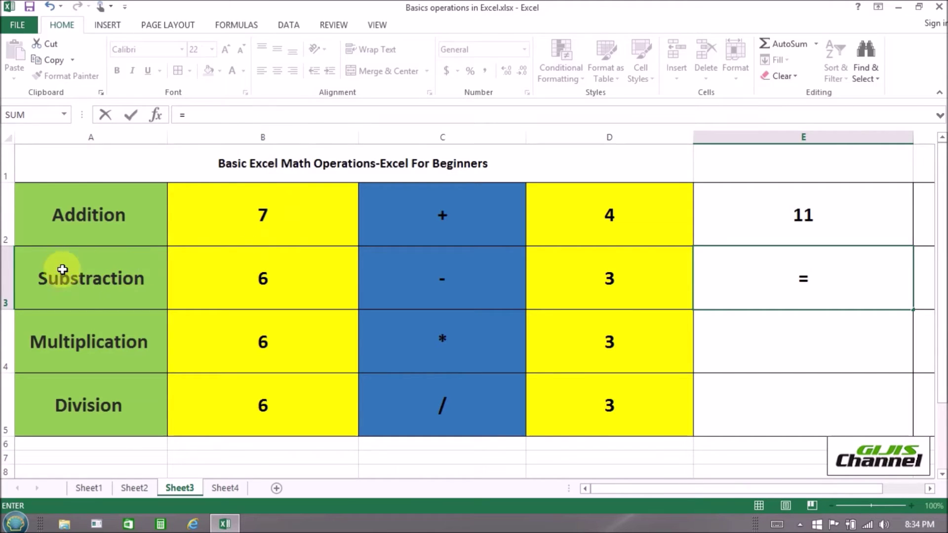
click(281, 287)
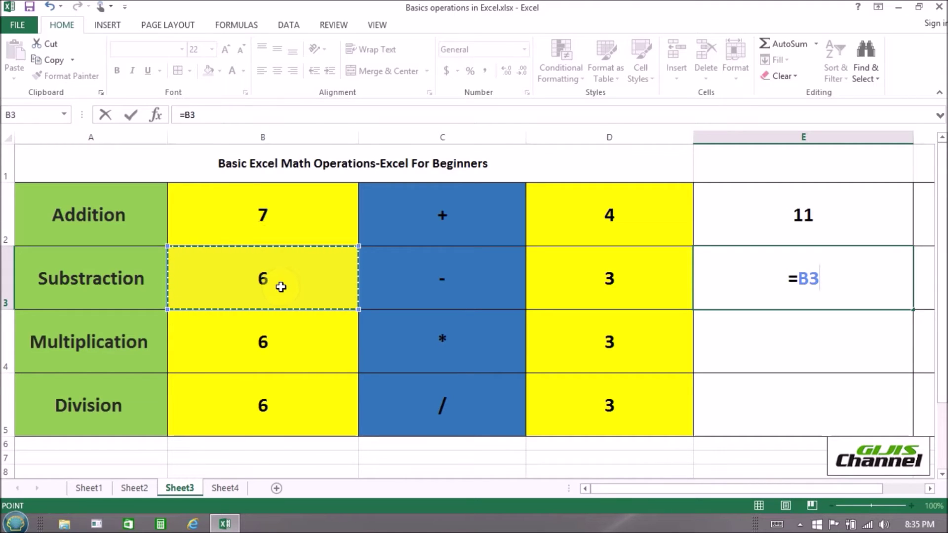
text(-)
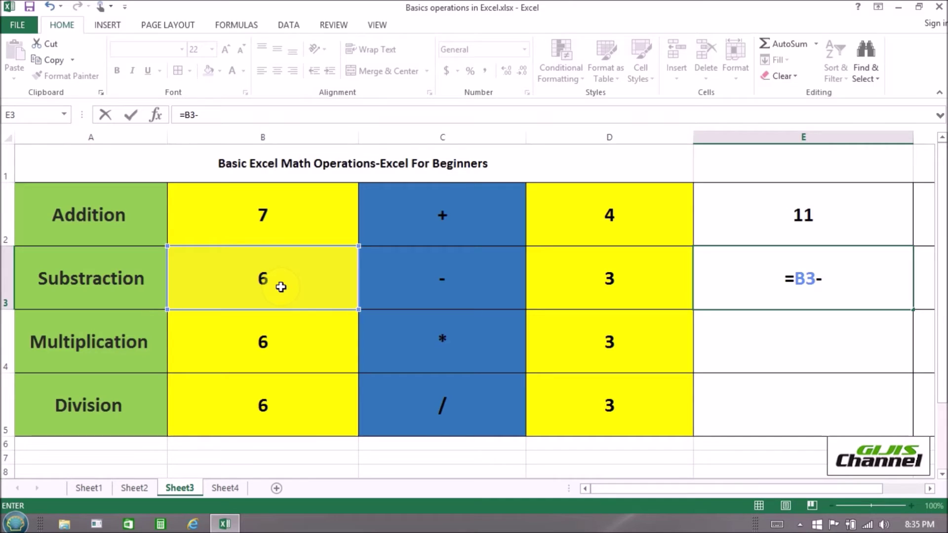
click(621, 291)
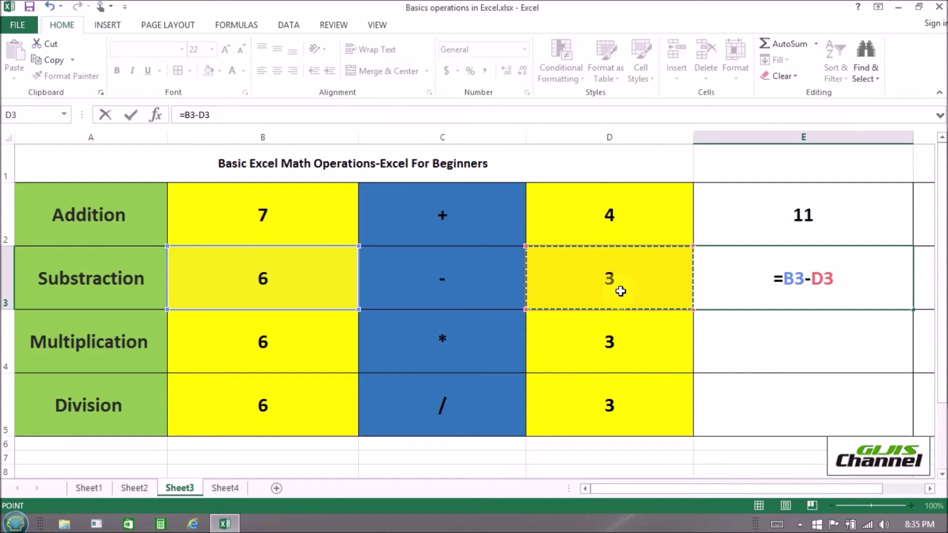
key(Return)
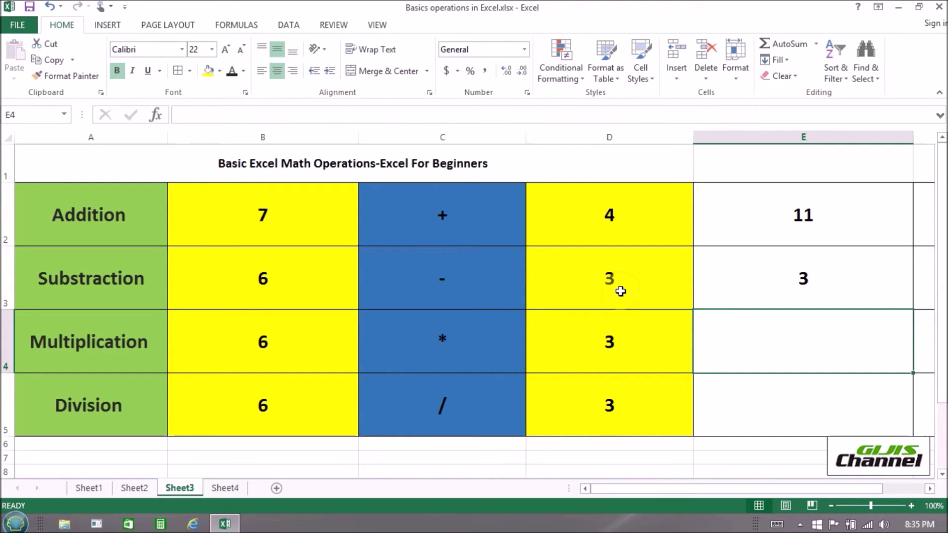
- Set the first number of the Substraction row, cell B3, to 4
click(305, 293)
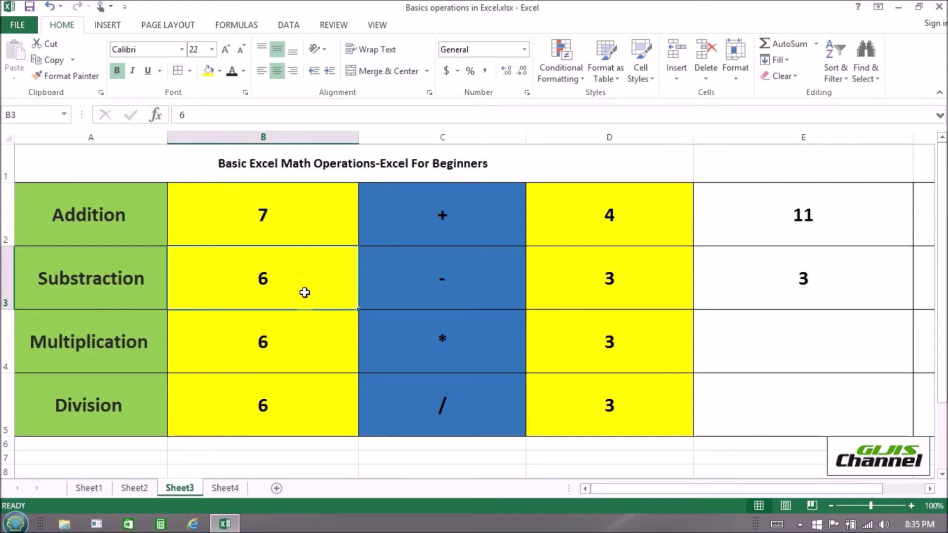
text(4)
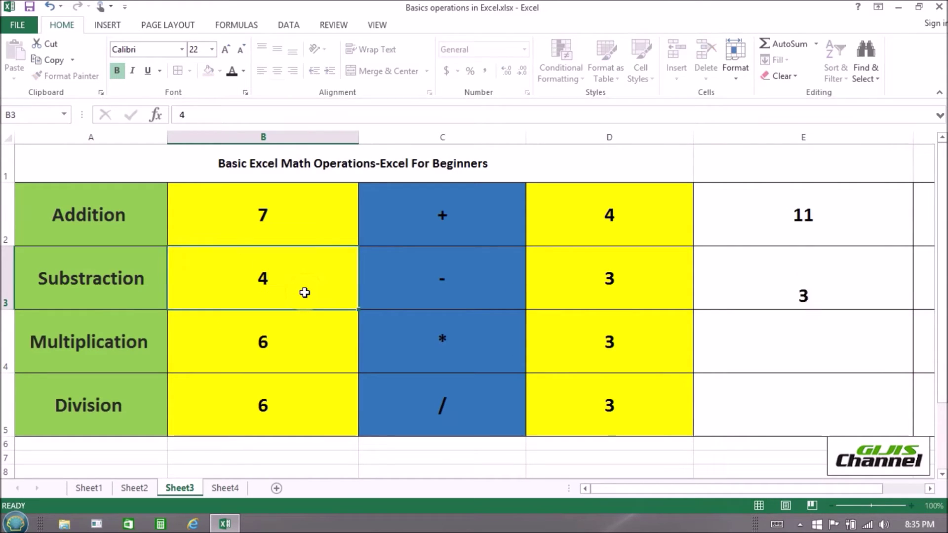
key(Return)
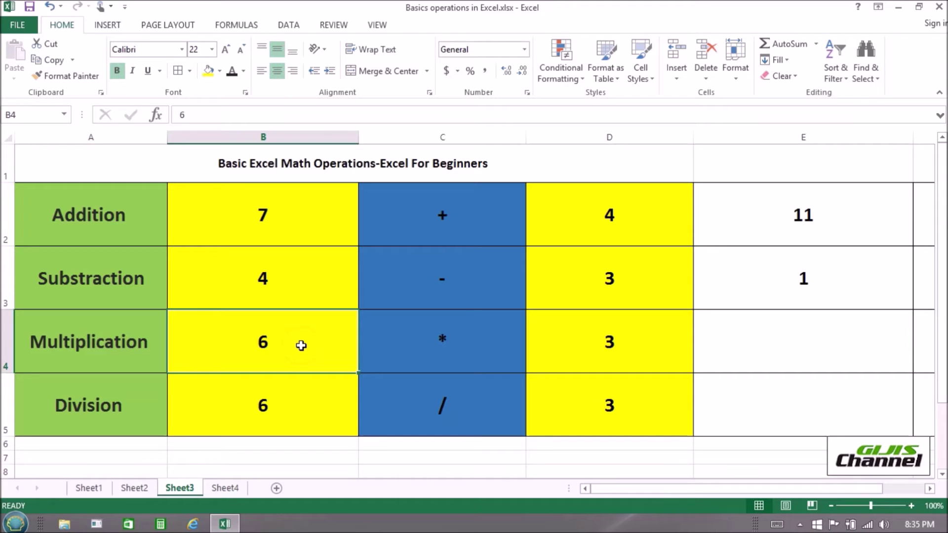
- Enter the formula =B4*D4 in cell E4 to multiply the two numbers of the Multiplication row
click(757, 366)
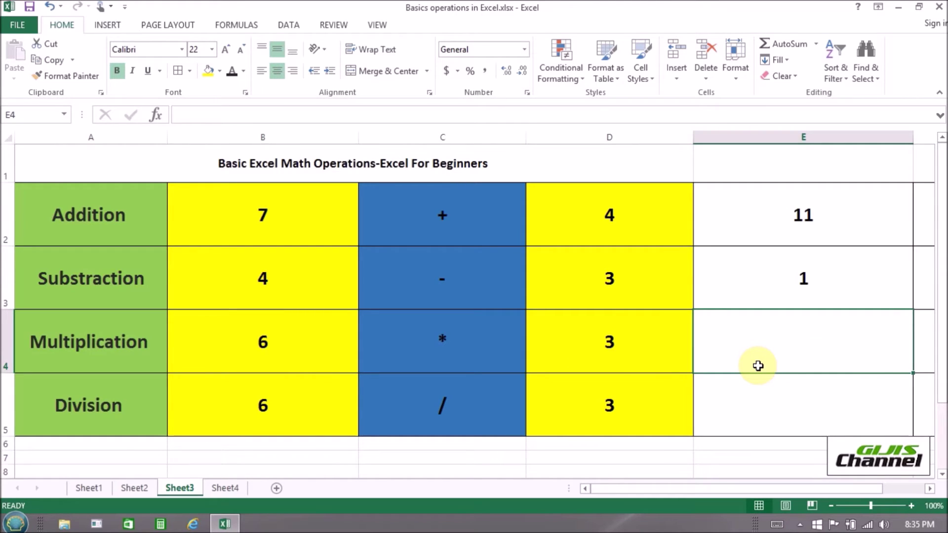
text(=)
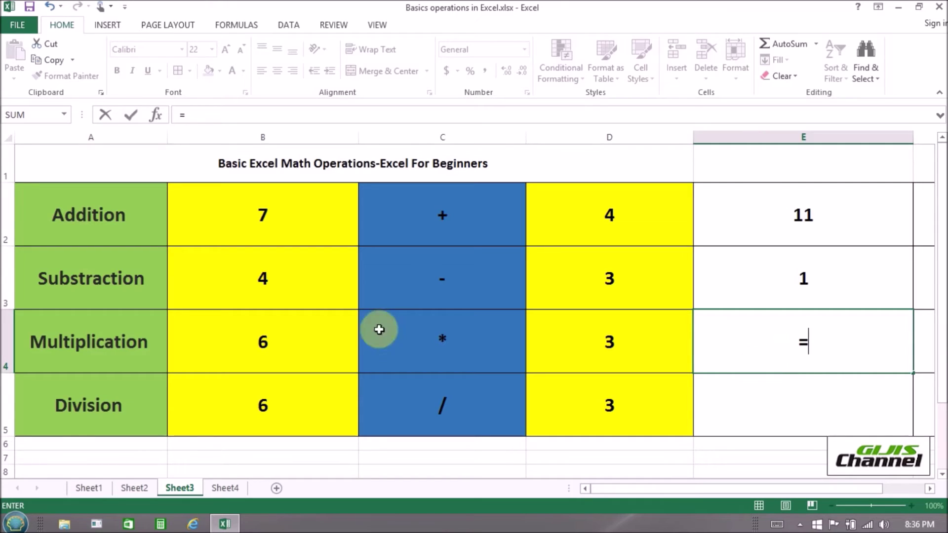
click(301, 356)
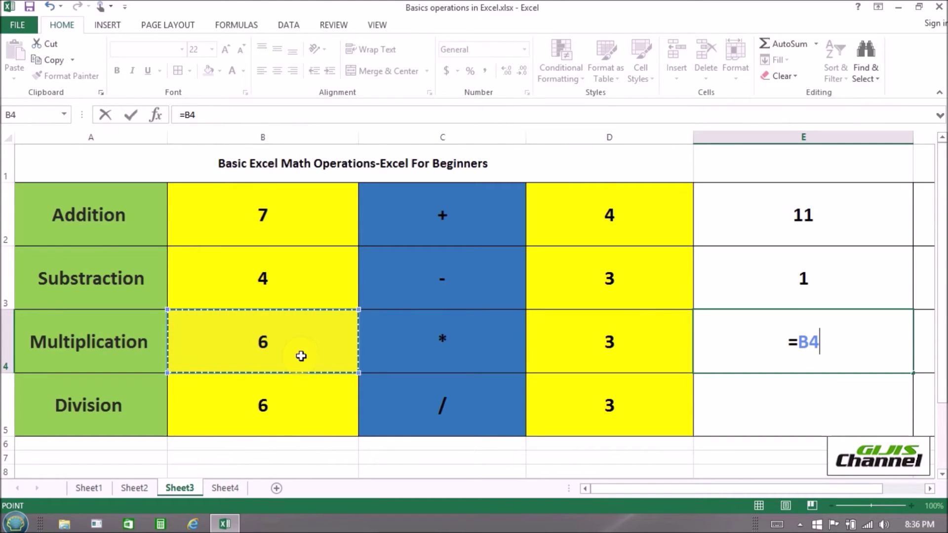
text(*)
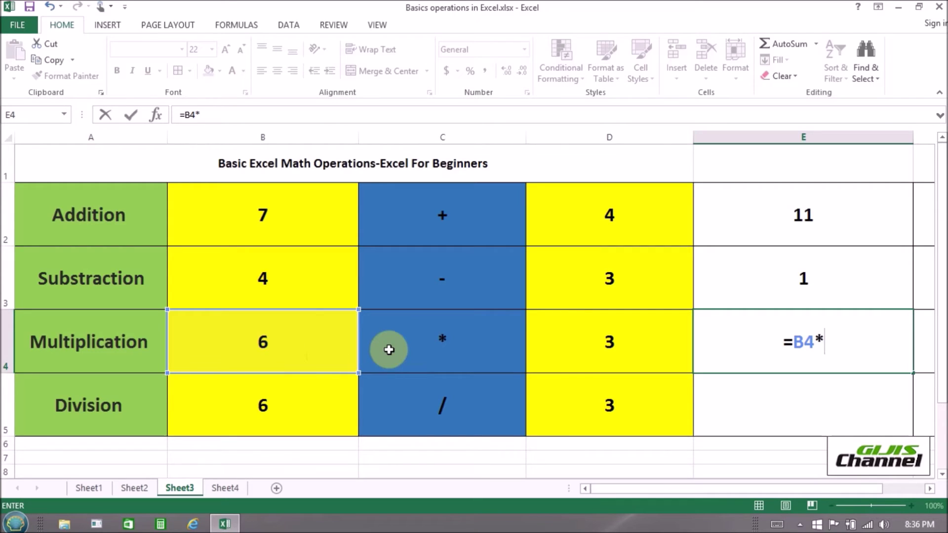
click(617, 356)
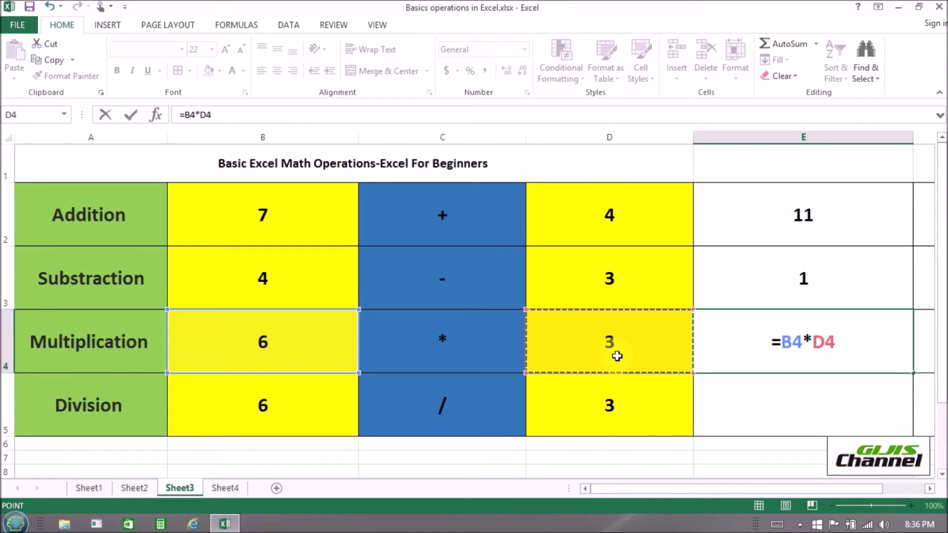
key(Return)
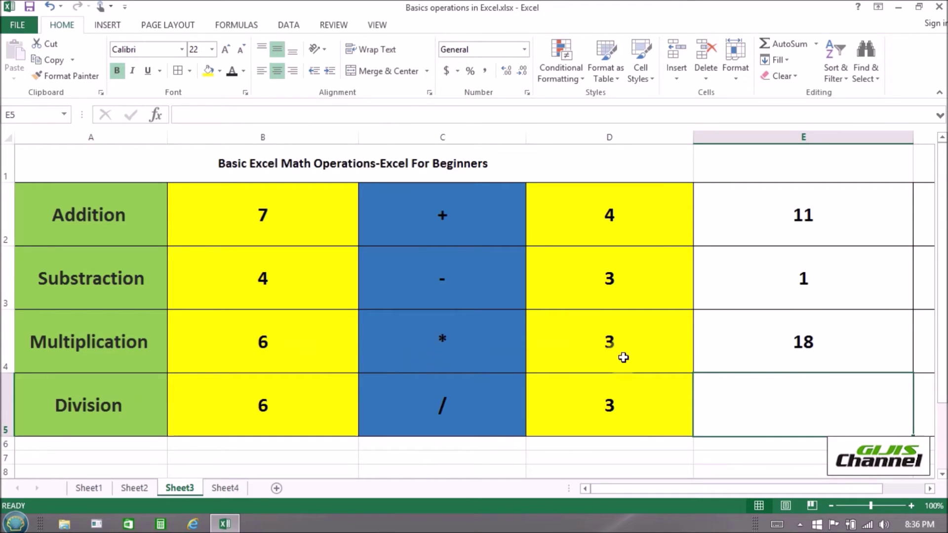
- Set the first number of the Multiplication row, cell B4, to 7
click(316, 353)
text(7)
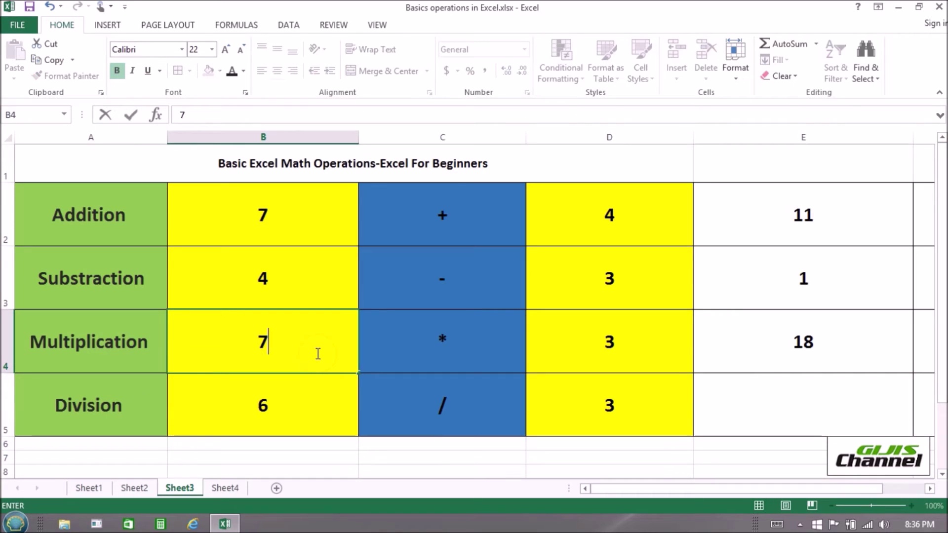
key(Return)
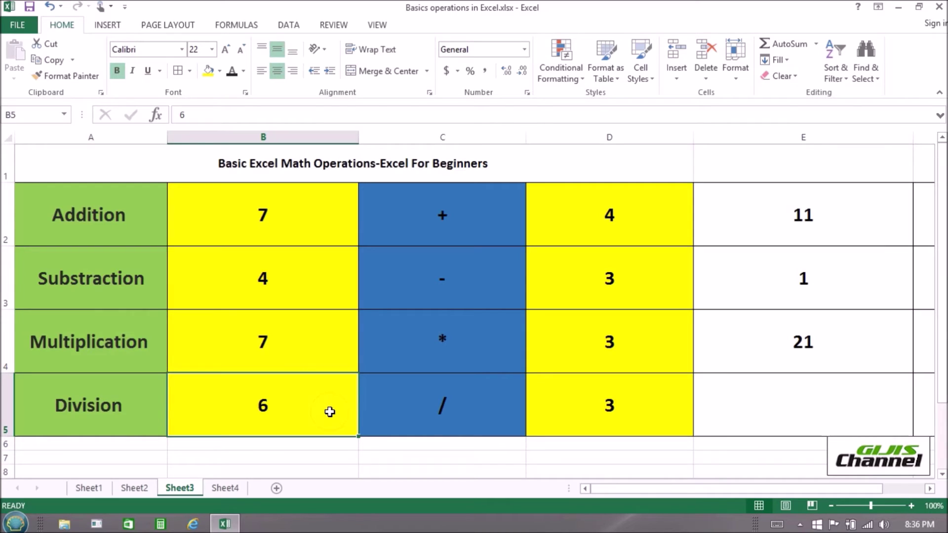
- Enter the formula =B5/D5 in cell E5 to divide the two numbers of the Division row
click(748, 419)
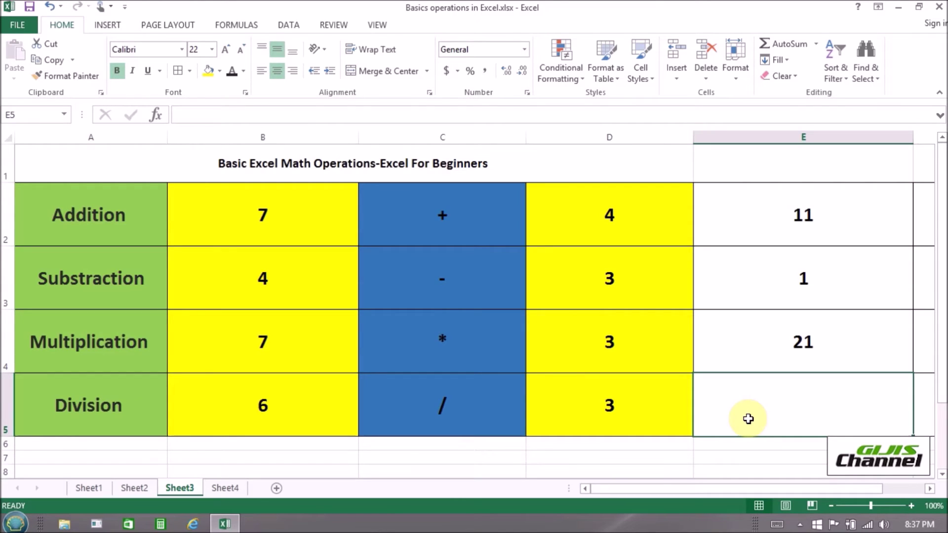
text(=)
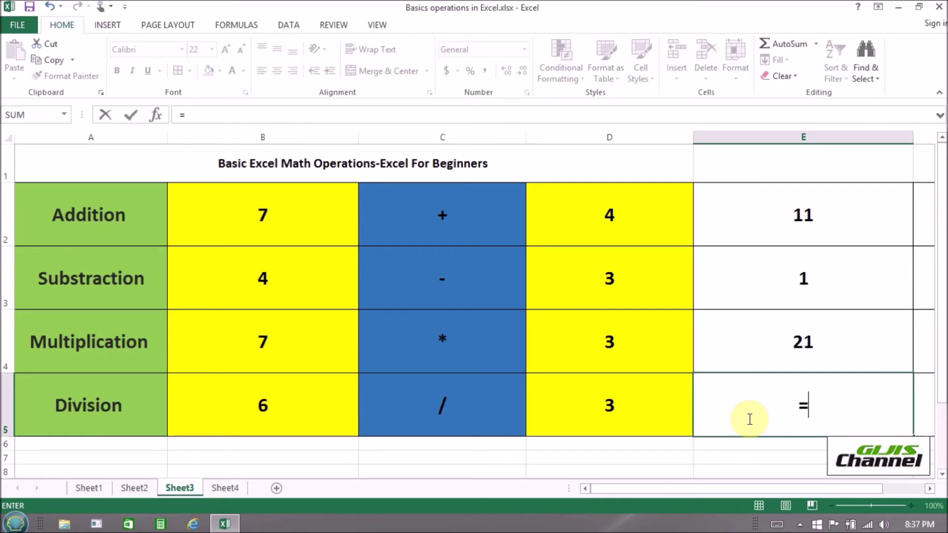
click(278, 403)
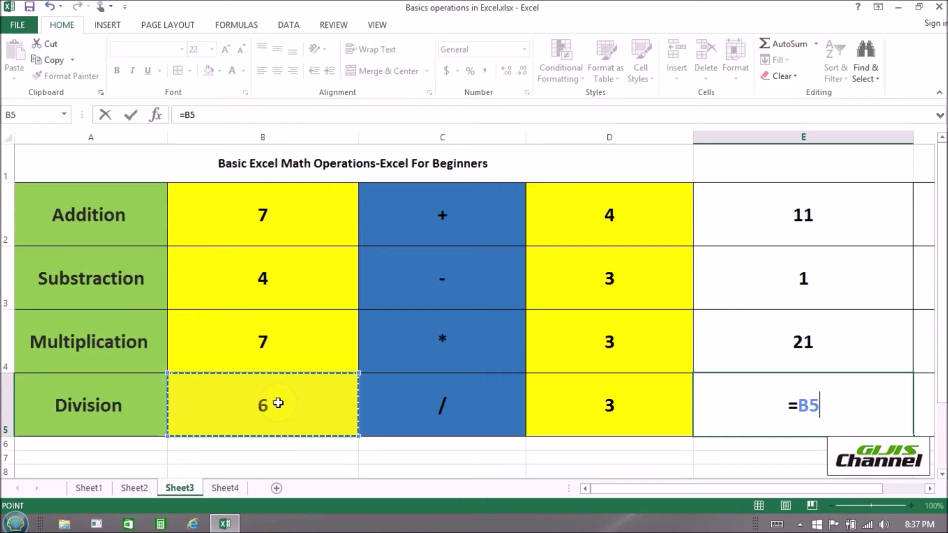
text(/)
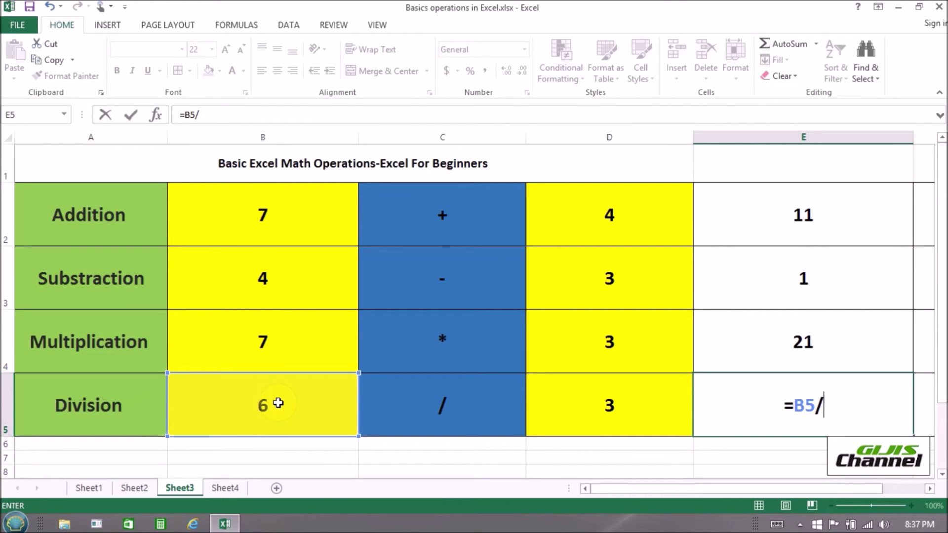
click(635, 413)
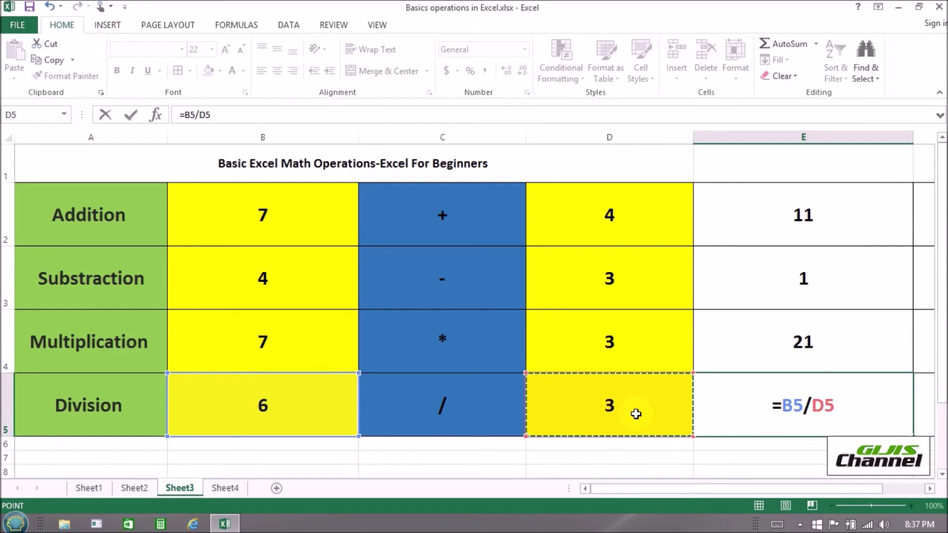
key(Return)
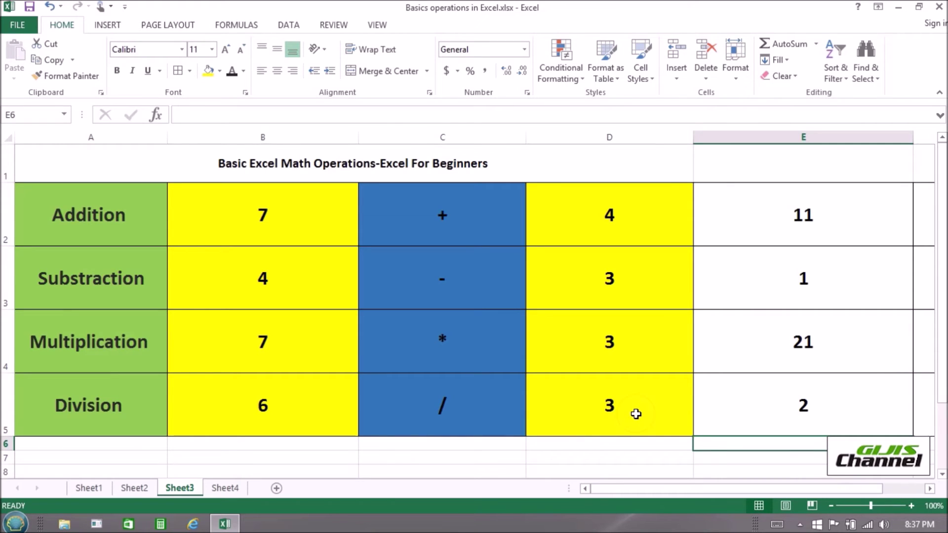
- Set the first number of the Division row, cell B5, to 9
click(299, 415)
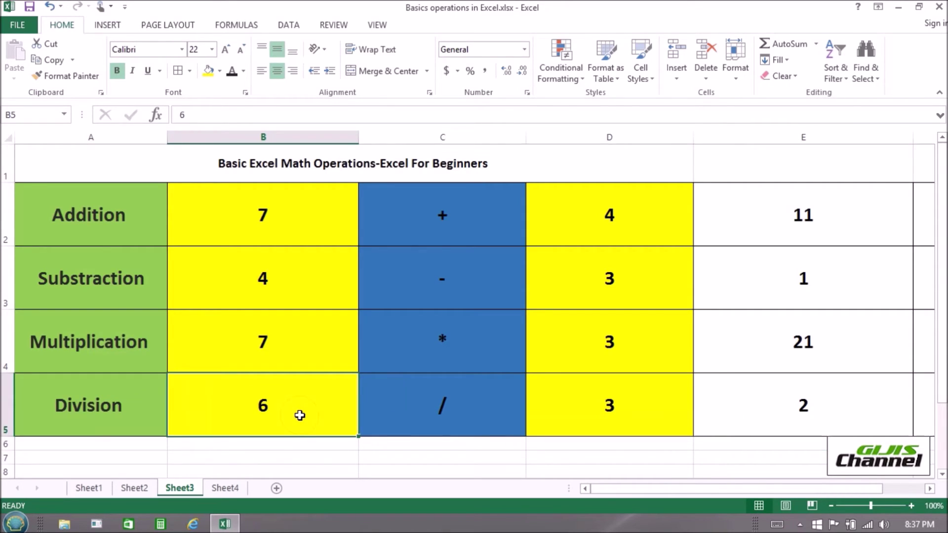
text(9)
key(Return)
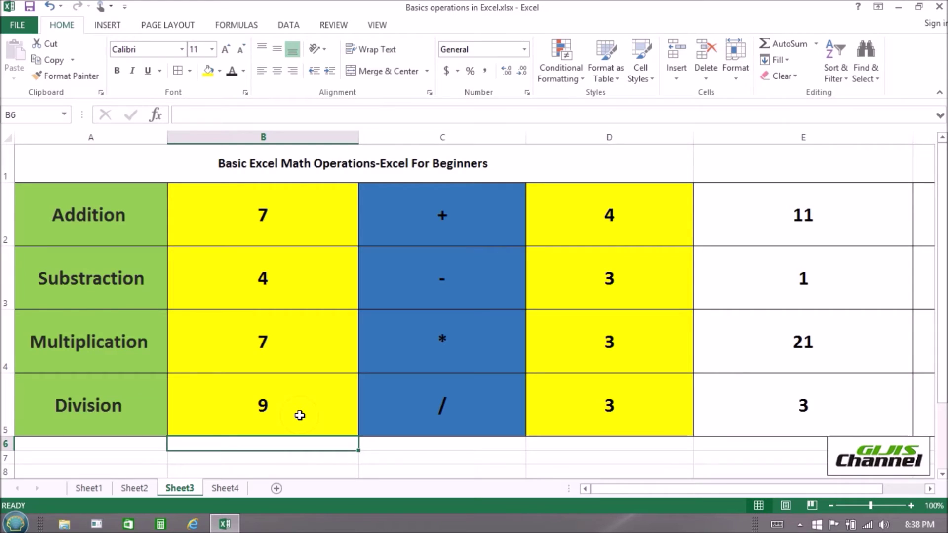
- On Sheet4, enter the formula =B3*C3 in cell D3 to multiply the first tutor's hours by the hourly pay
click(233, 489)
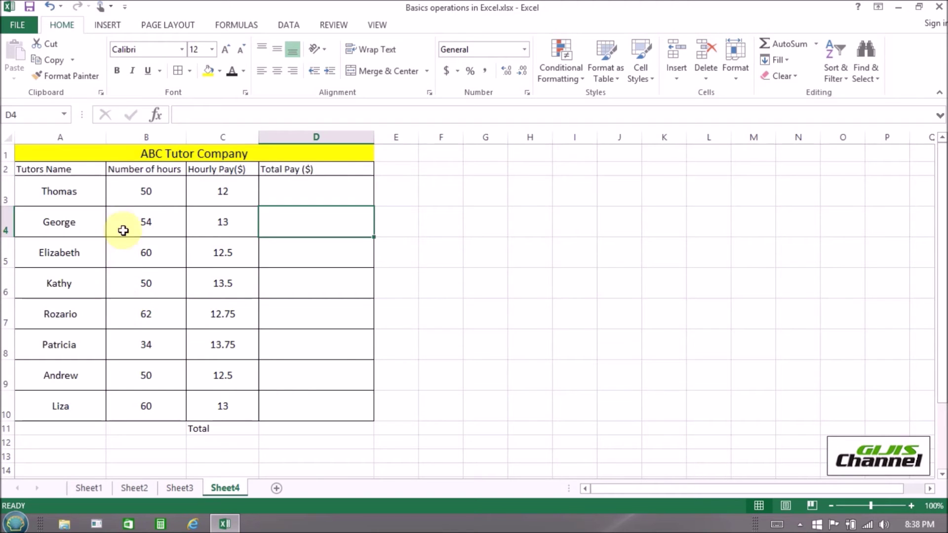
click(143, 198)
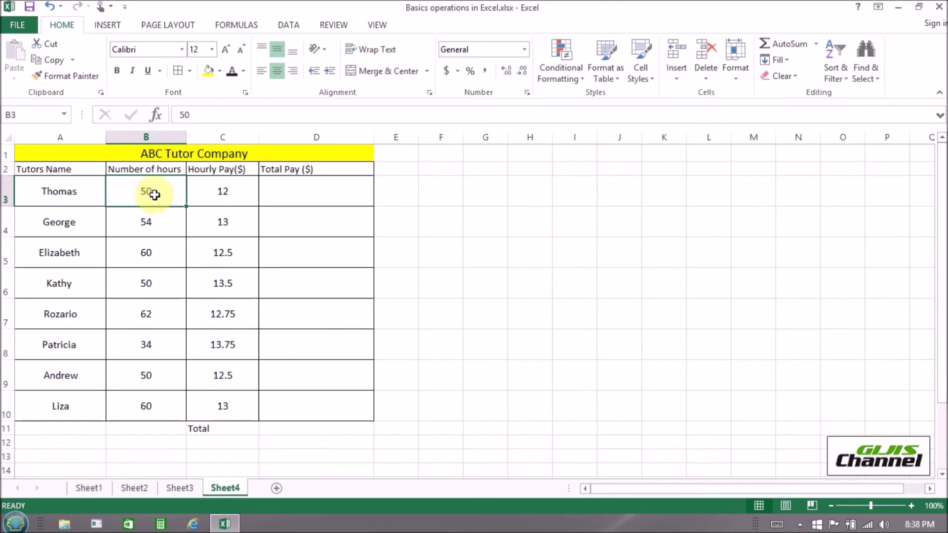
click(219, 195)
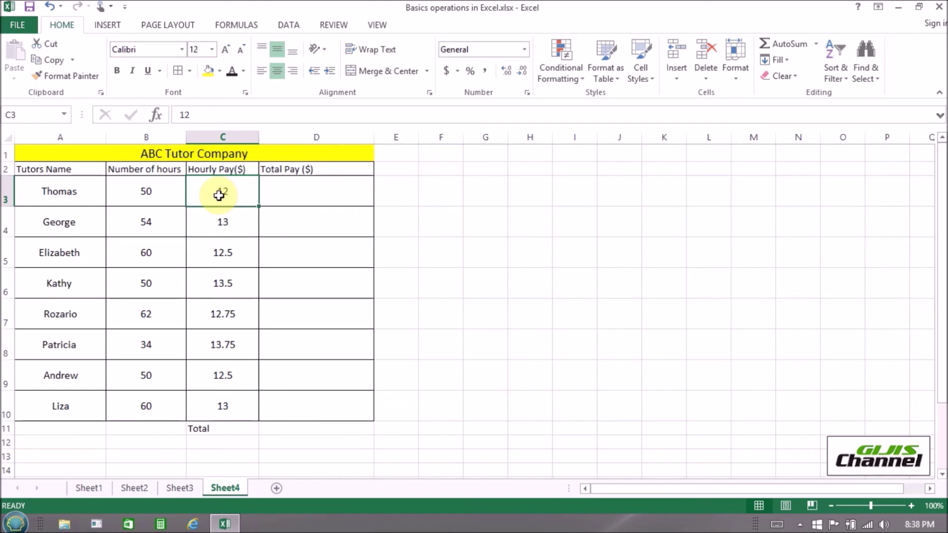
click(289, 194)
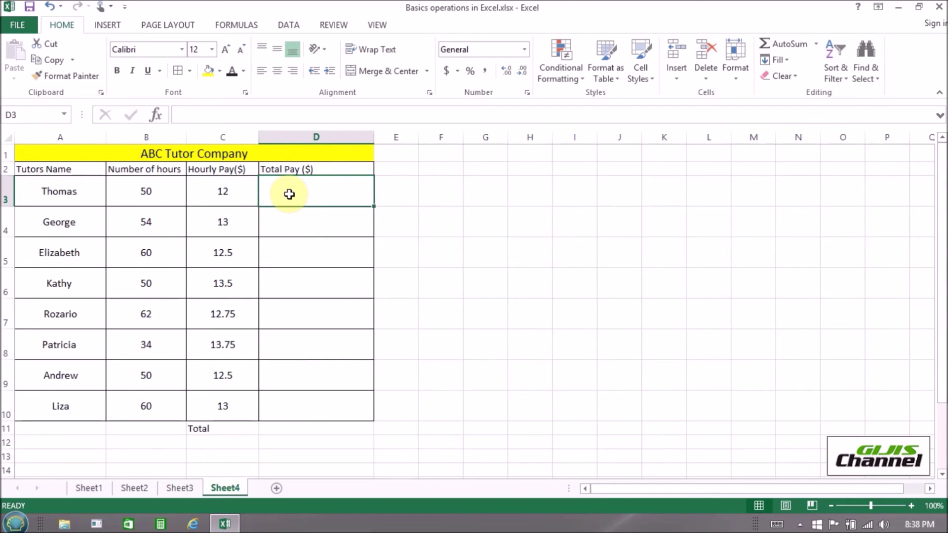
text(=)
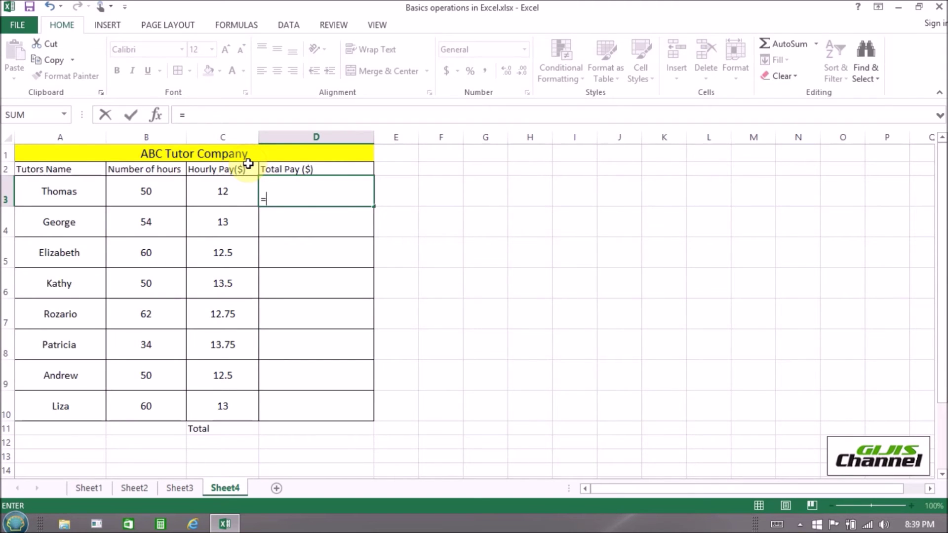
click(165, 192)
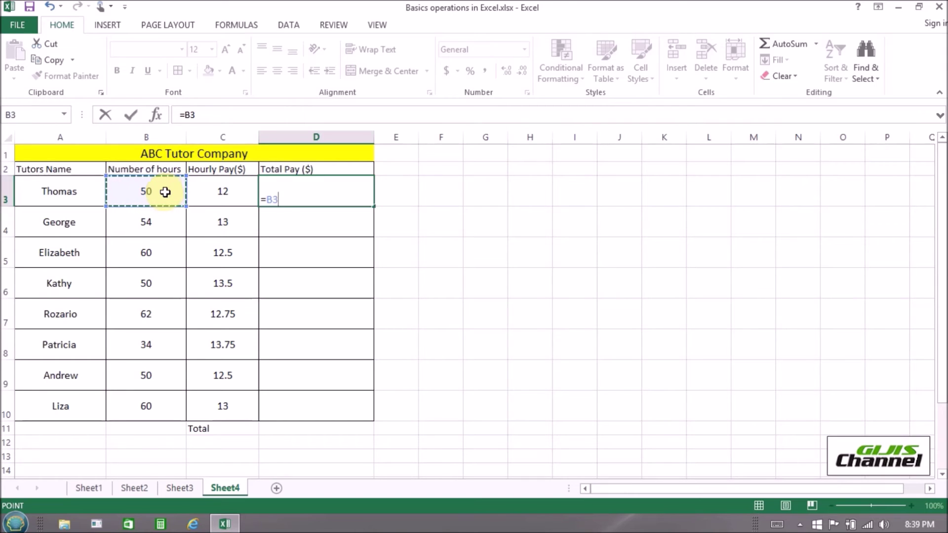
text(*)
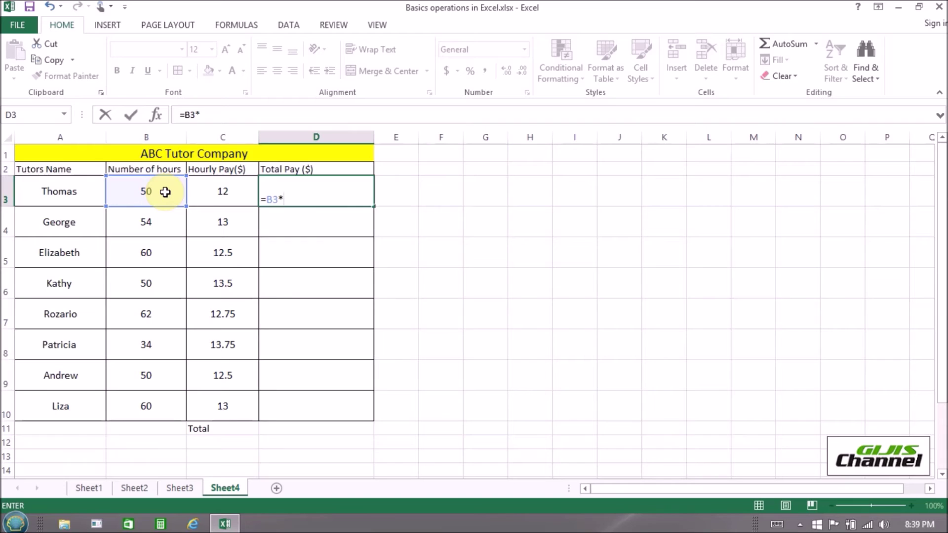
click(221, 197)
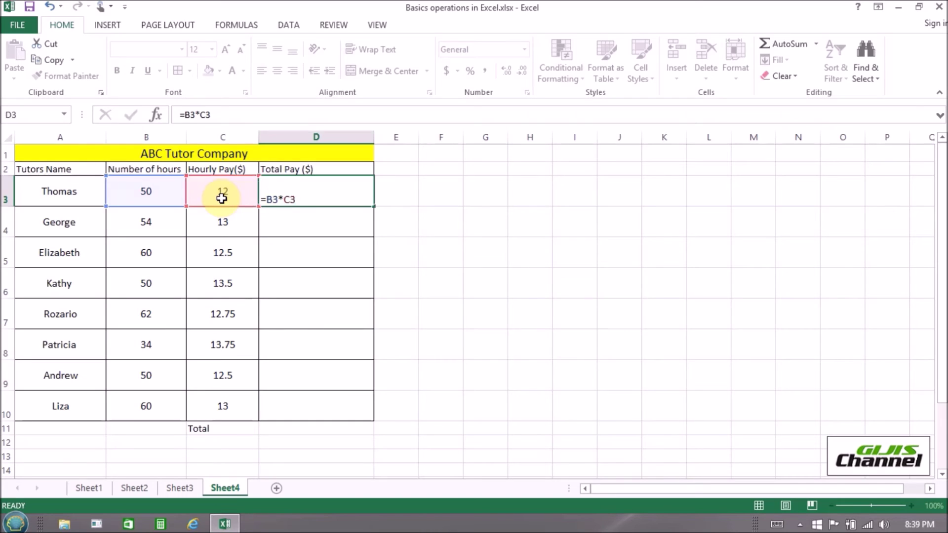
key(Return)
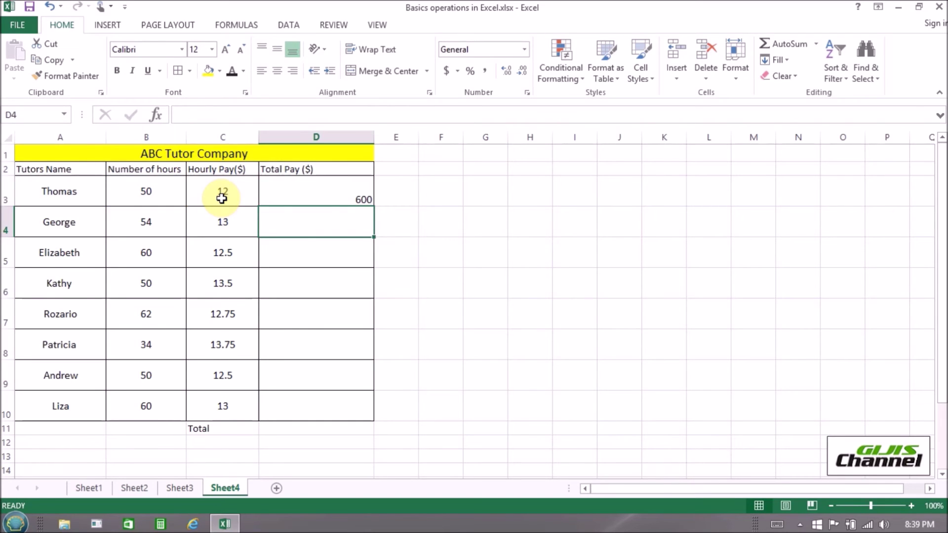
- Center the first tutor's total pay in cell D3 horizontally and vertically
click(353, 199)
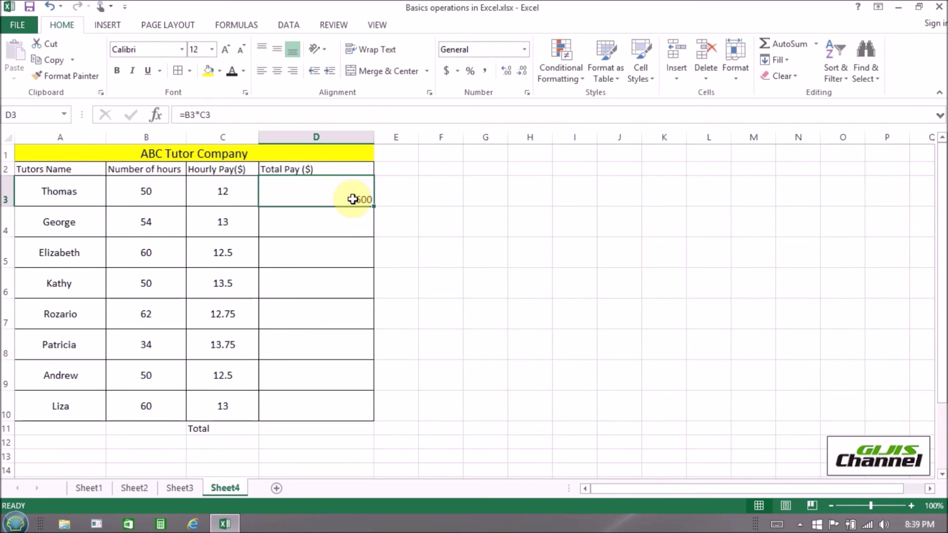
click(277, 70)
click(277, 54)
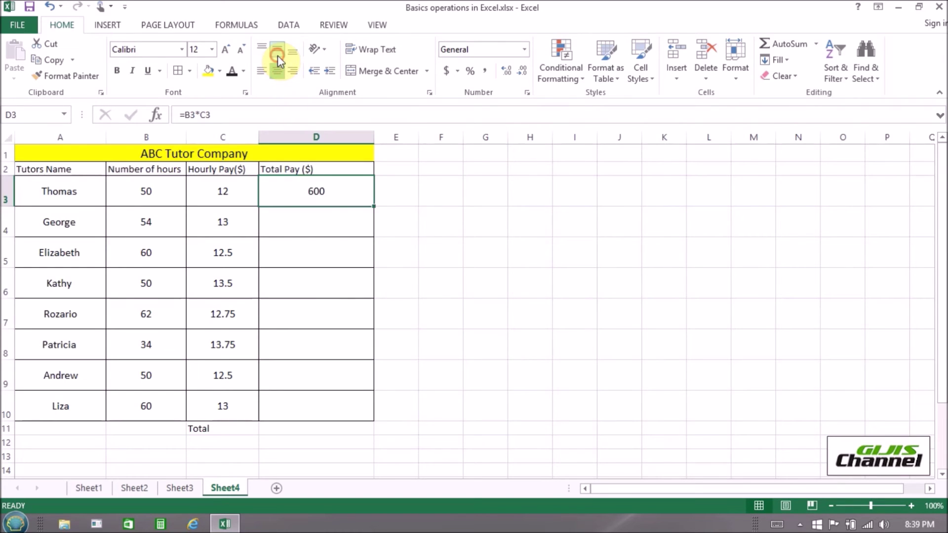
- Enter the formula =B4*C4 in cell D4 to calculate the second tutor's total pay
click(324, 227)
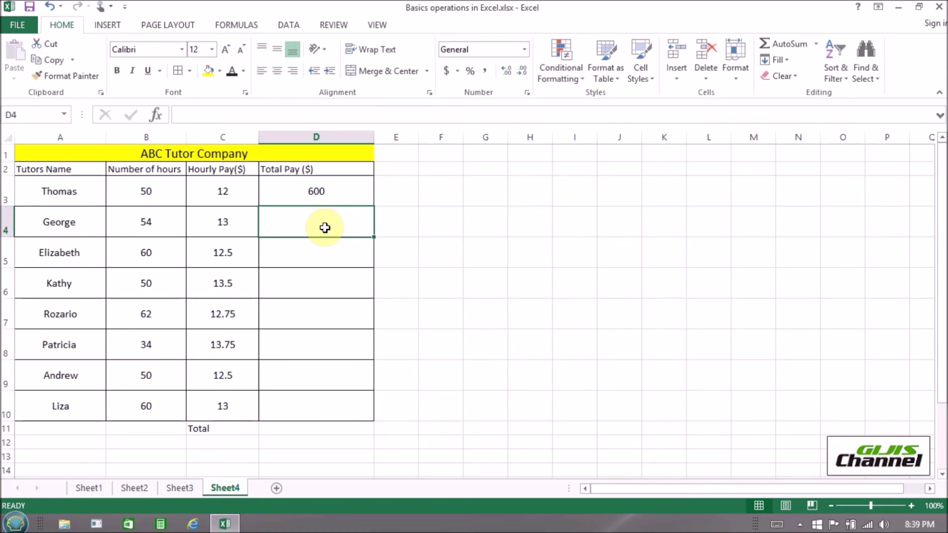
text(=)
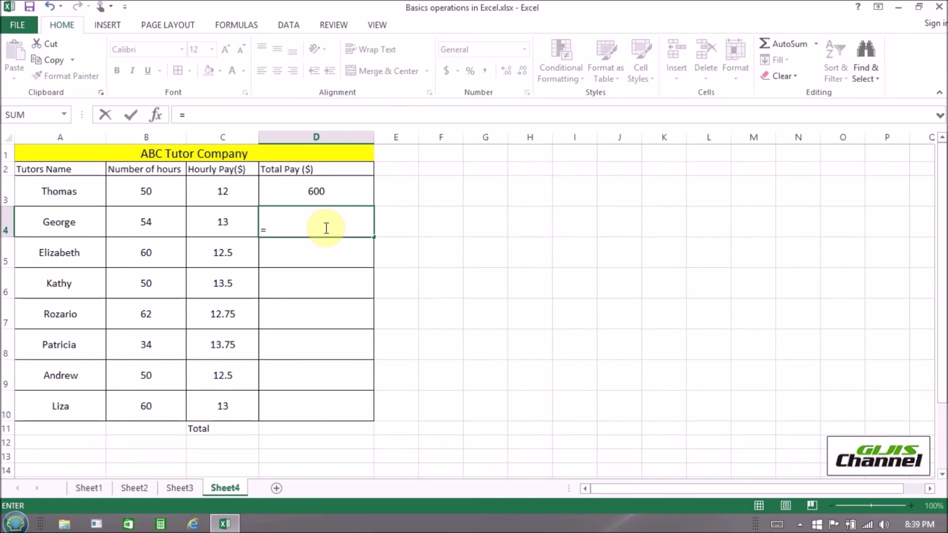
click(168, 228)
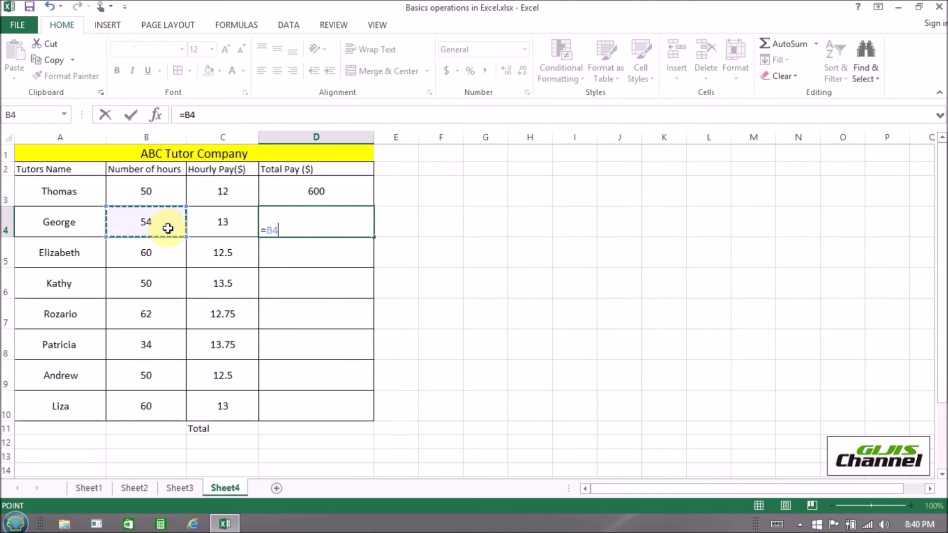
text(*)
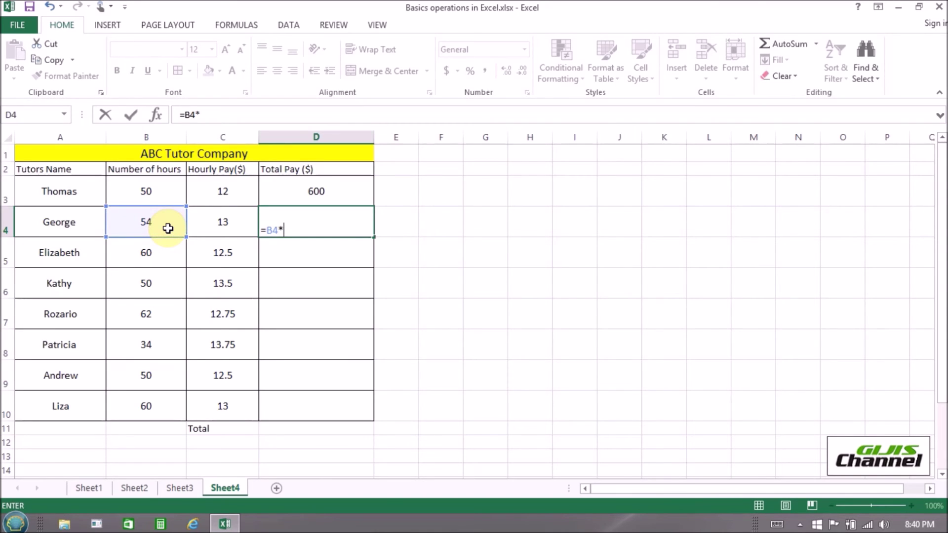
click(218, 223)
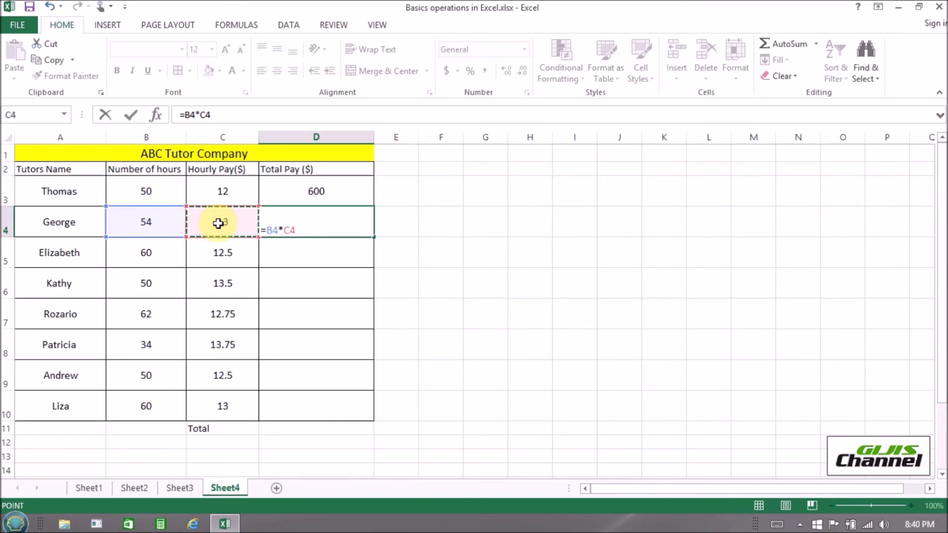
key(Return)
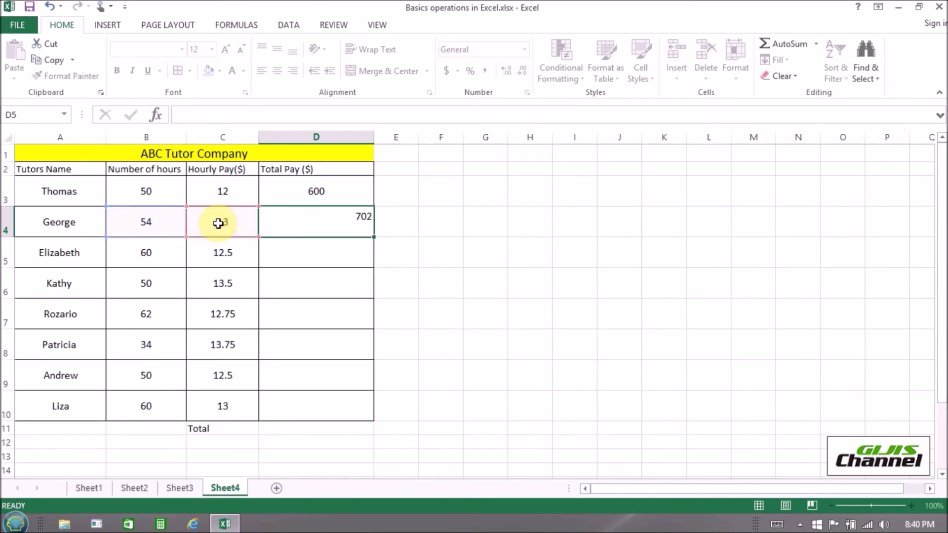
- Center the second tutor's total pay in cell D4 horizontally and vertically
click(321, 224)
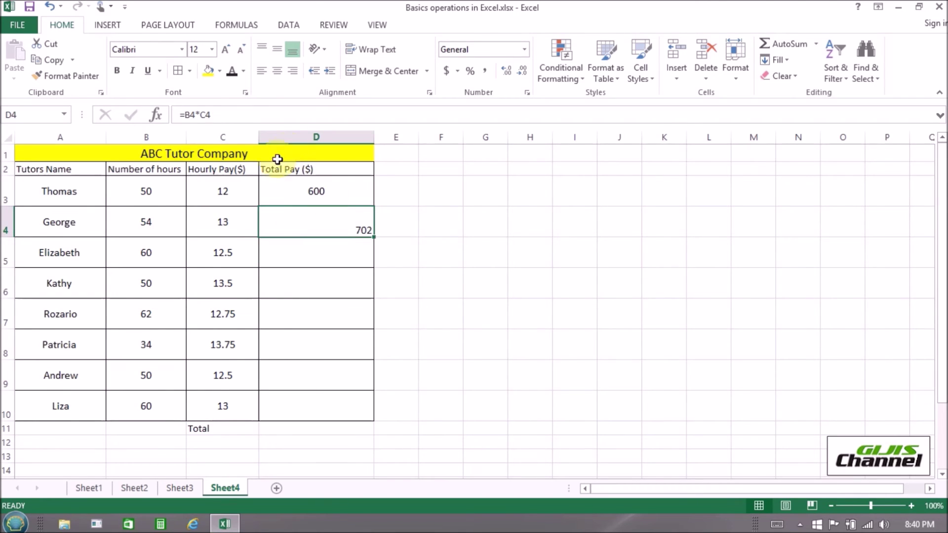
click(277, 70)
click(281, 50)
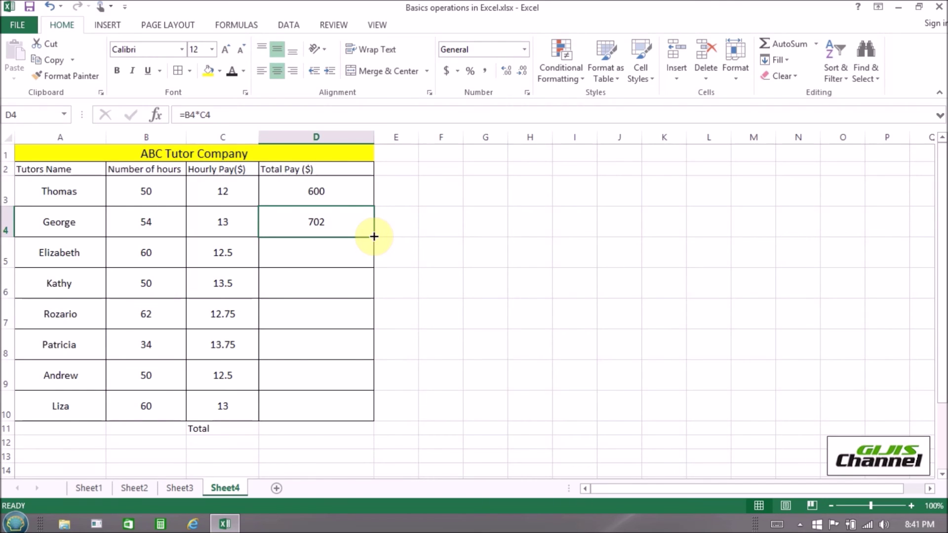
- Fill the total pay formula from cell D4 down through D10 for the remaining tutors
drag(374, 236, 369, 416)
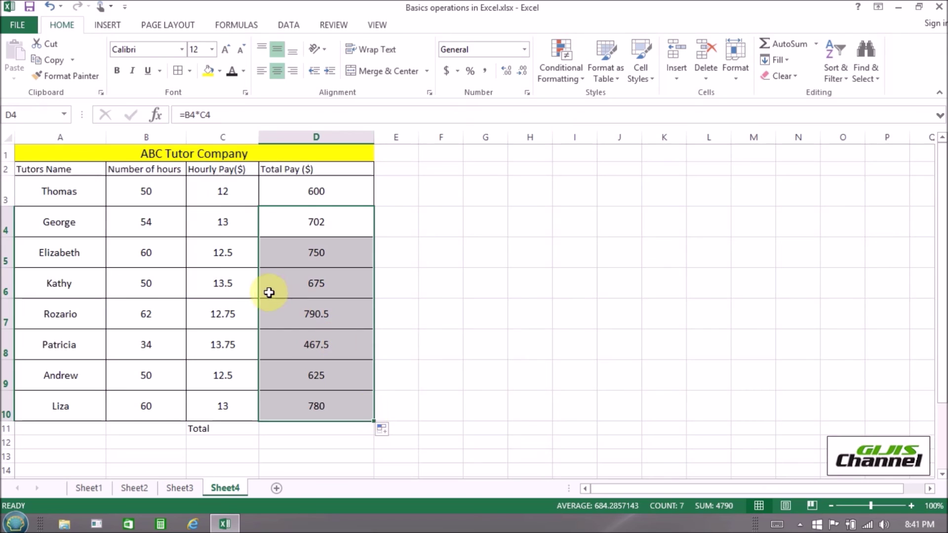
click(159, 258)
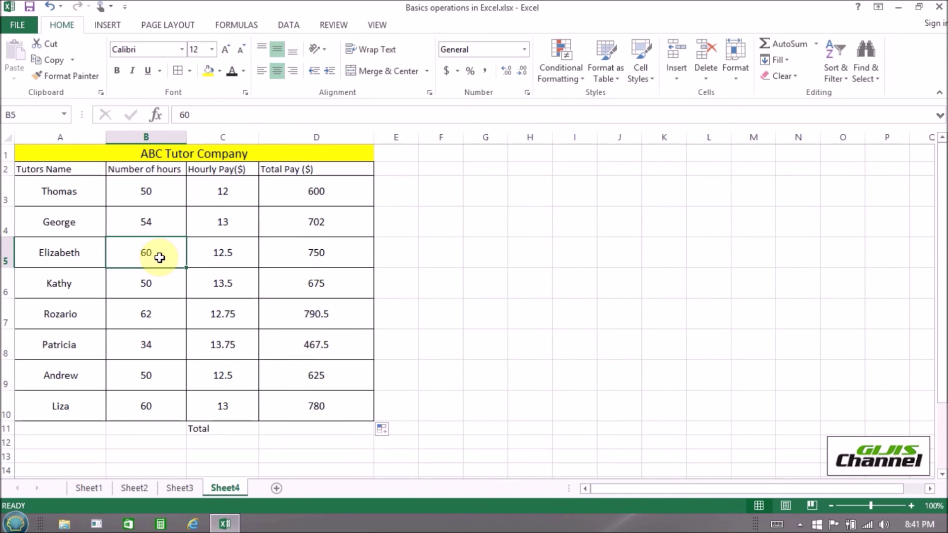
click(222, 254)
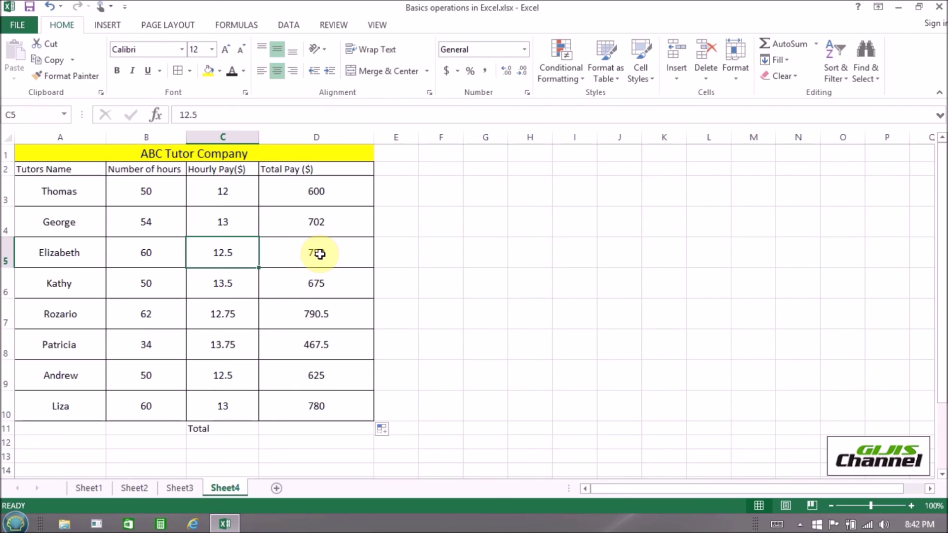
click(337, 234)
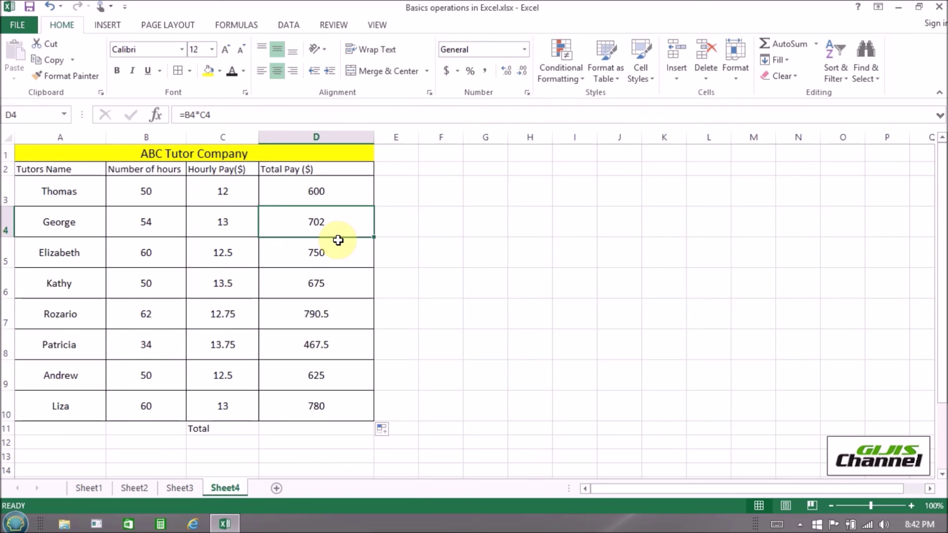
- Enter the formula =SUM(D3:D10) in cell D11 to total the pay of all tutors
click(297, 432)
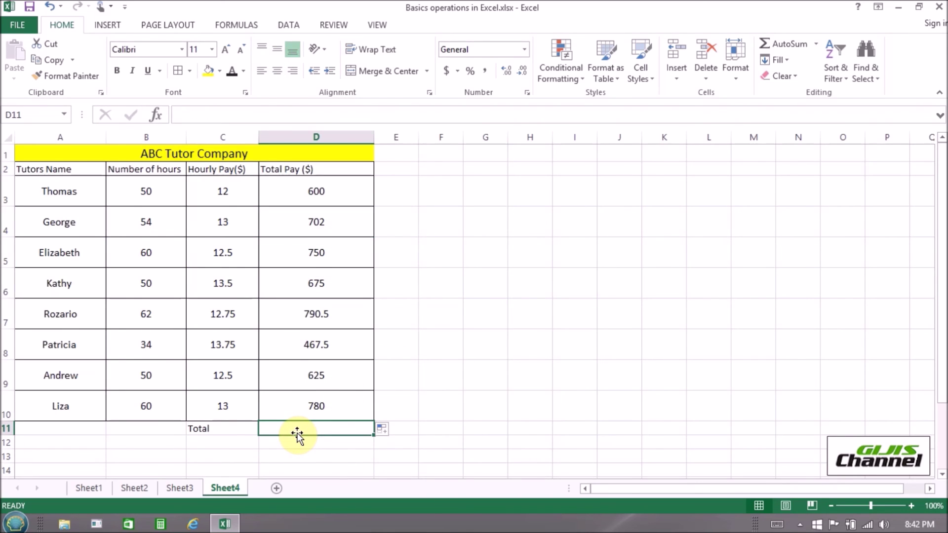
text(=)
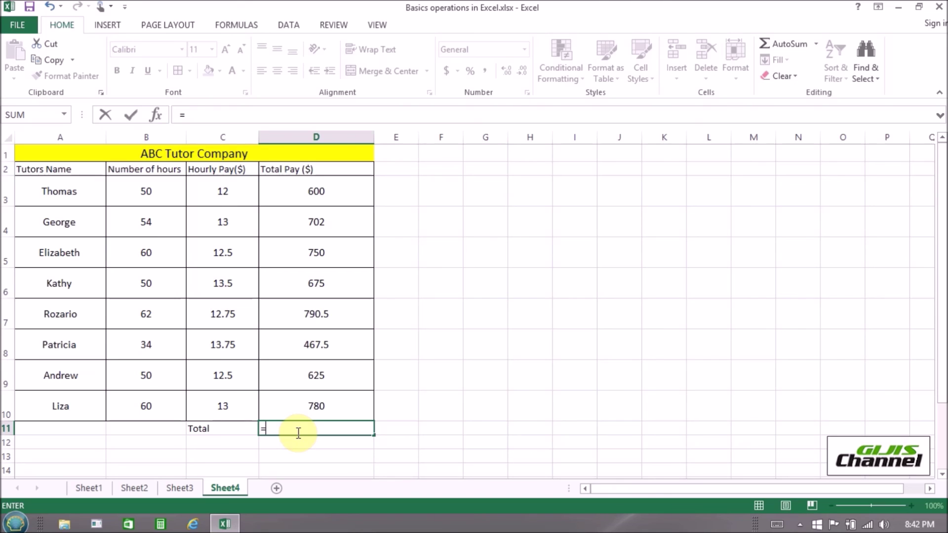
text(s)
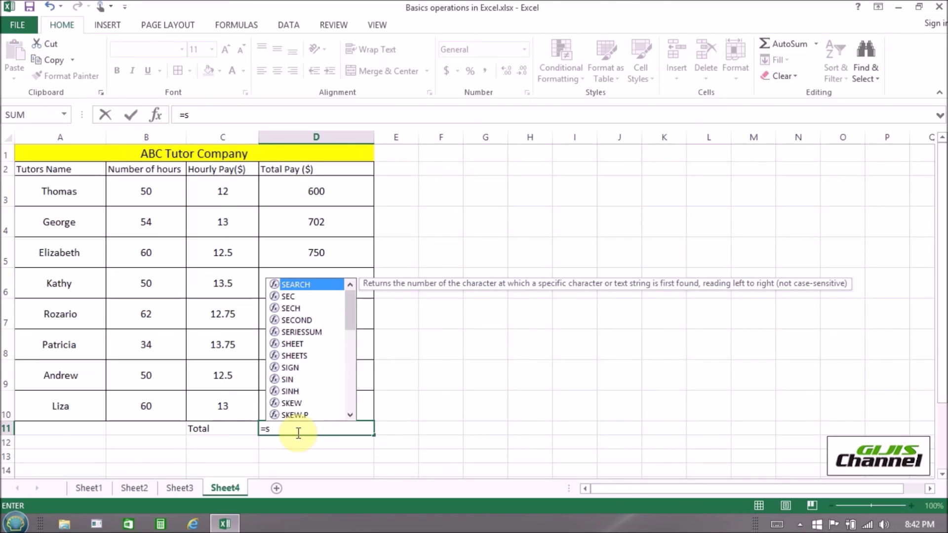
text(u)
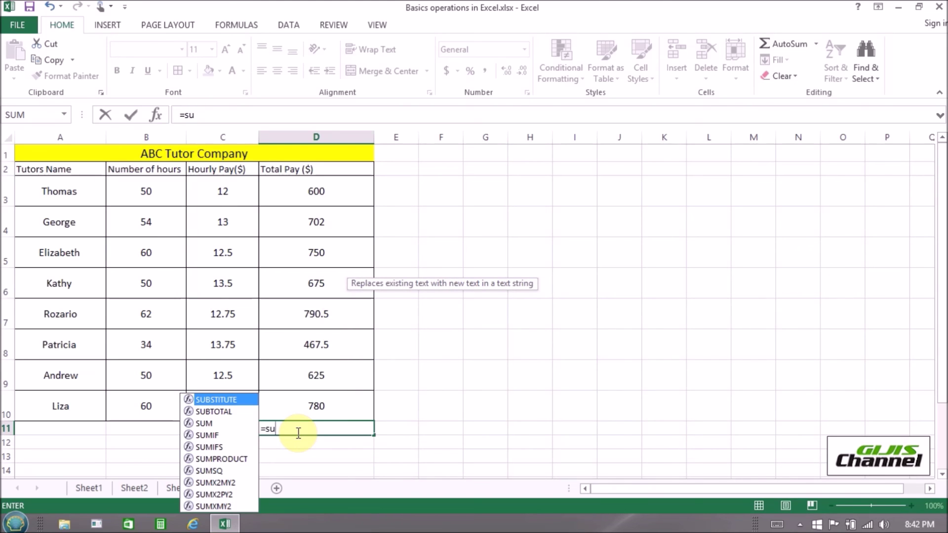
text(m)
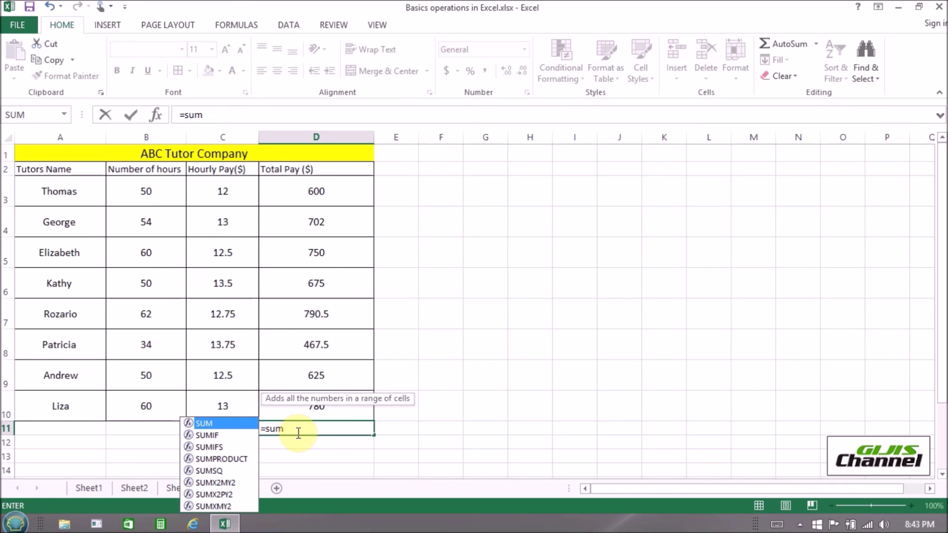
double_click(230, 423)
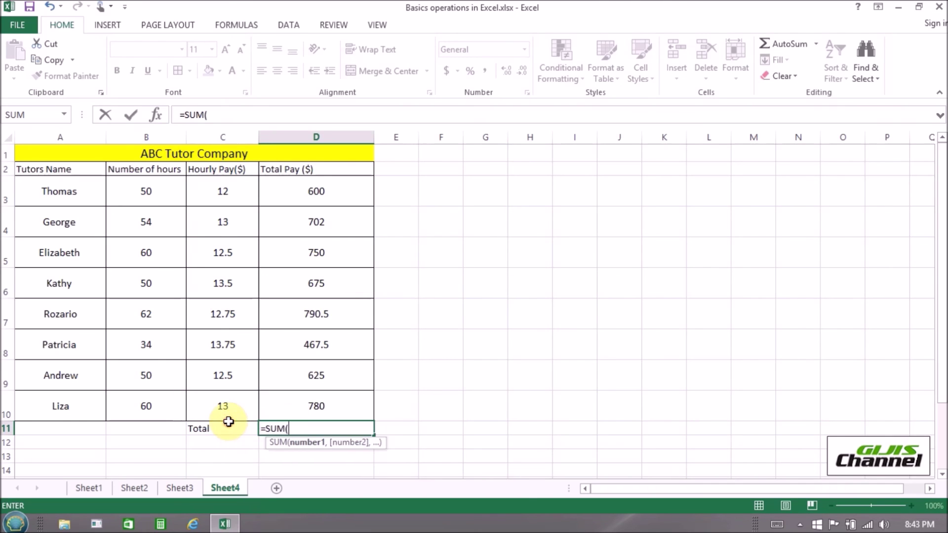
drag(341, 191, 339, 397)
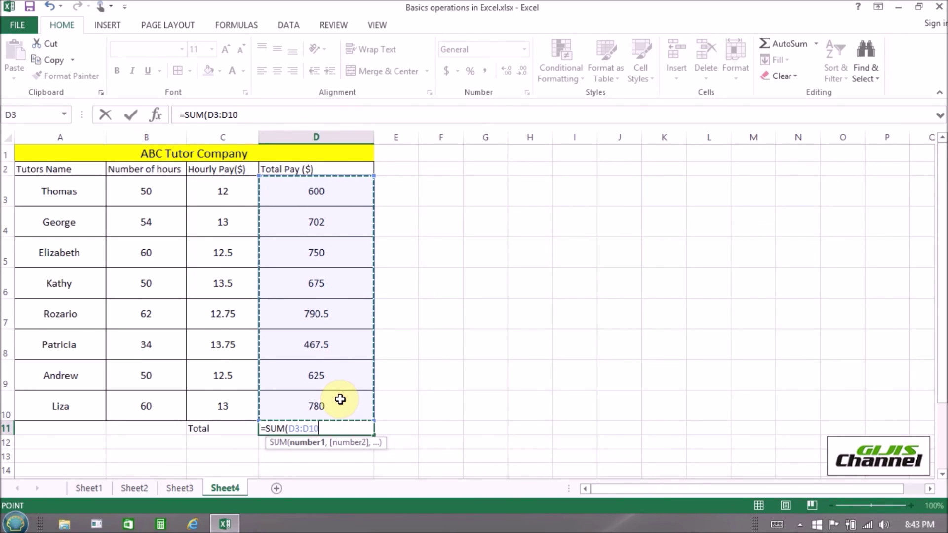
key(Return)
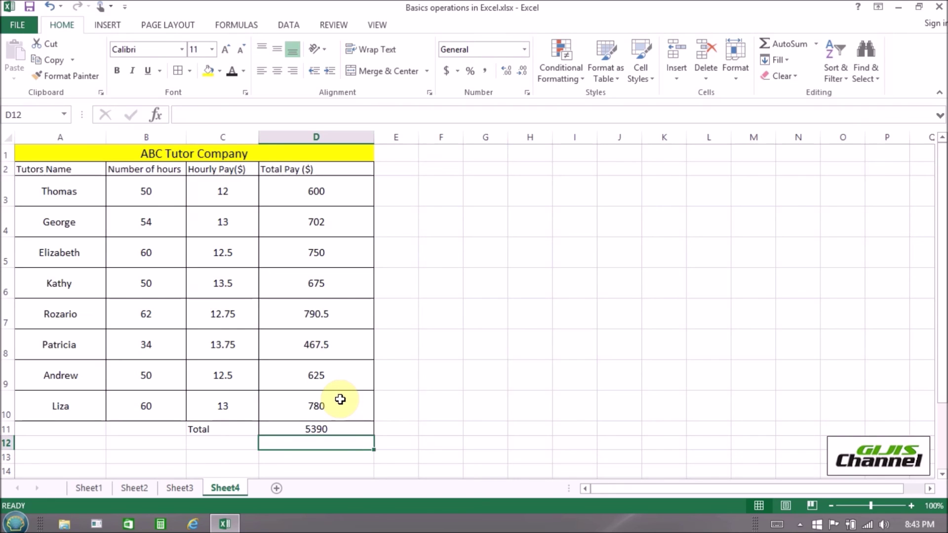
- Set the number of hours in cell B6 to 60 and check the recalculated pay in D6 and total in D11
click(155, 253)
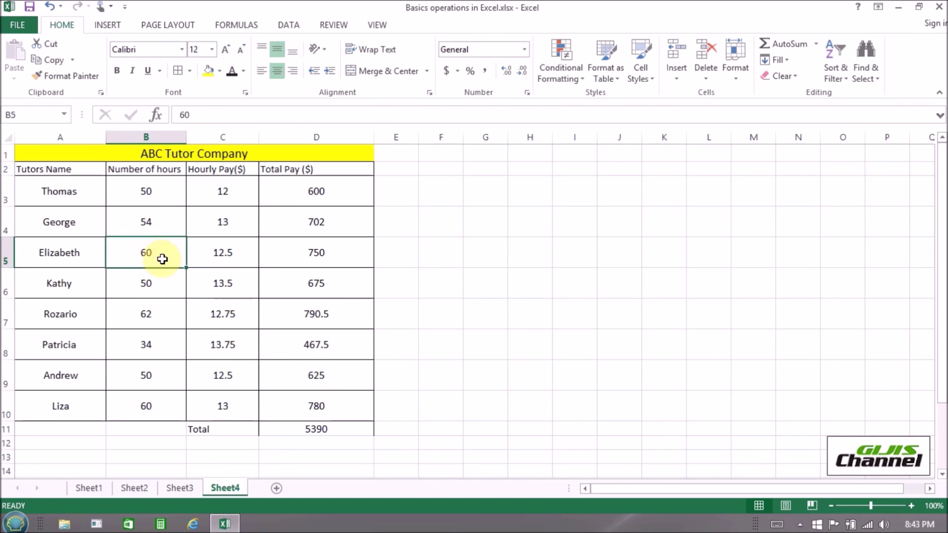
click(130, 289)
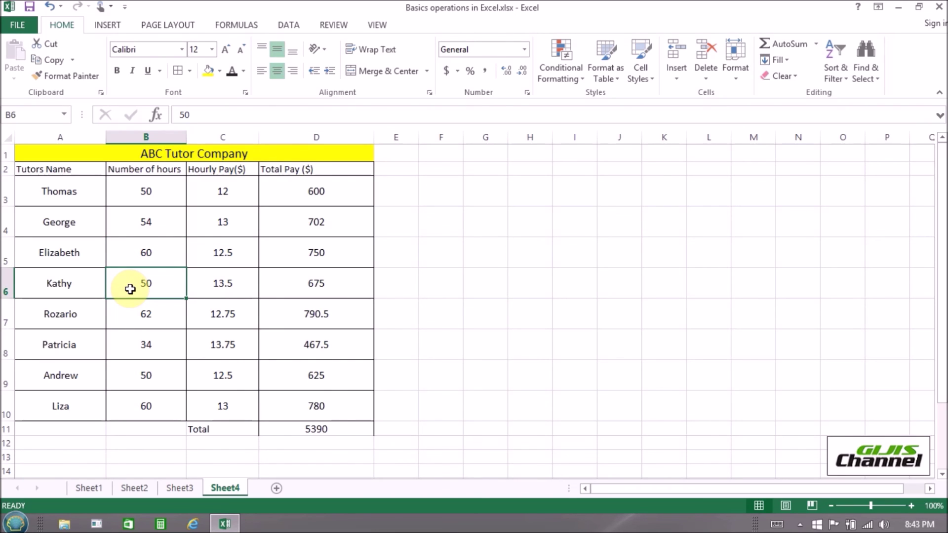
text(60)
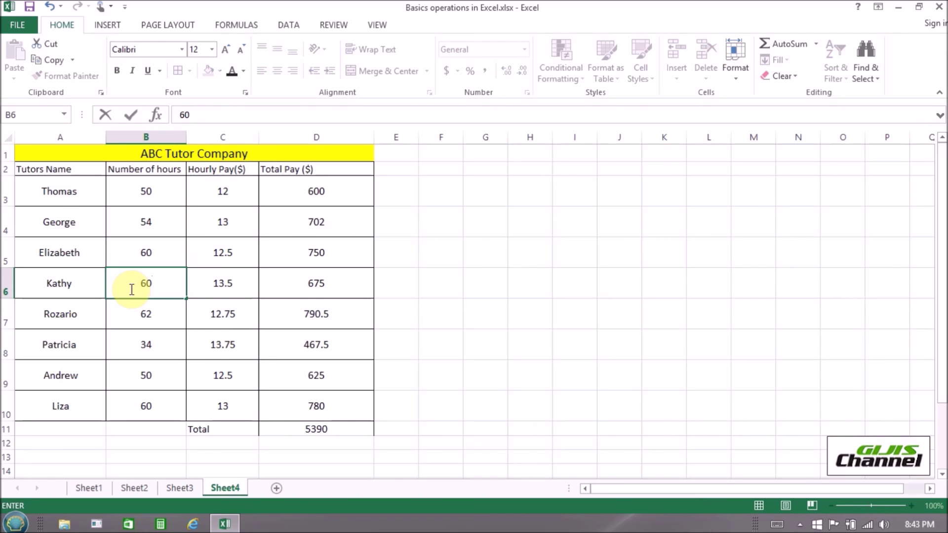
click(289, 281)
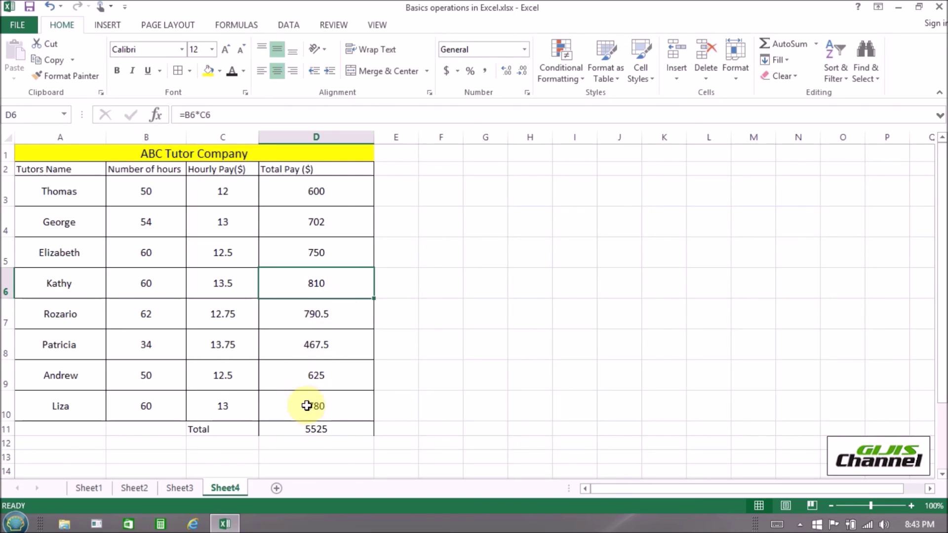
click(329, 430)
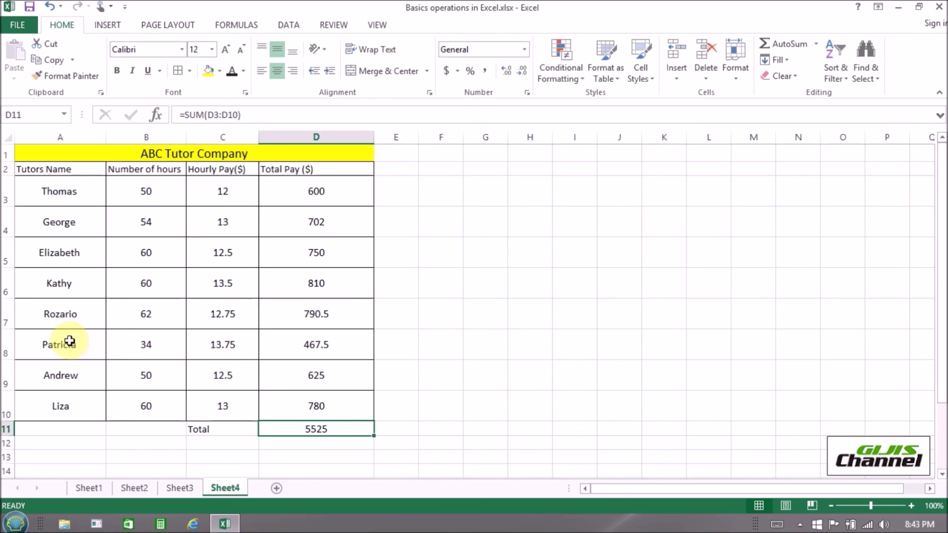
- Set the number of hours in cell B8 to 40
click(137, 348)
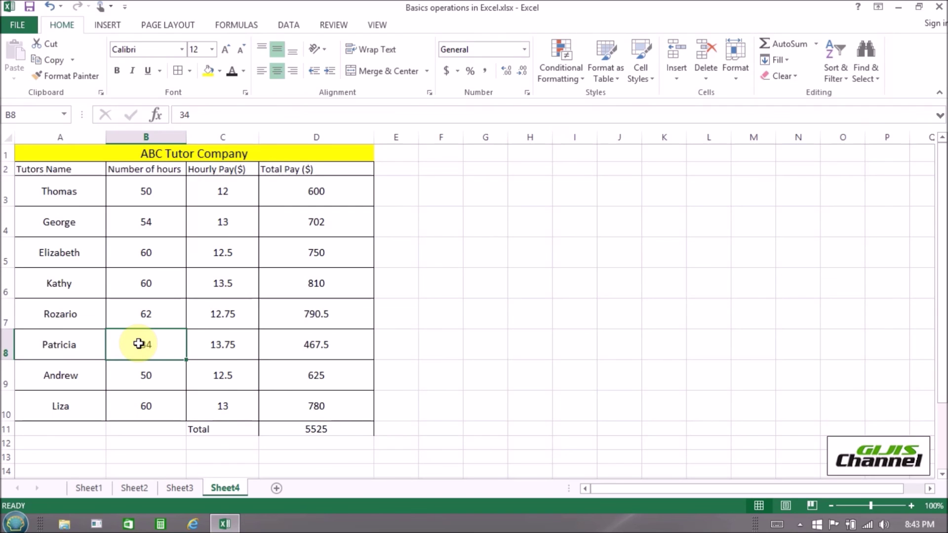
text(4)
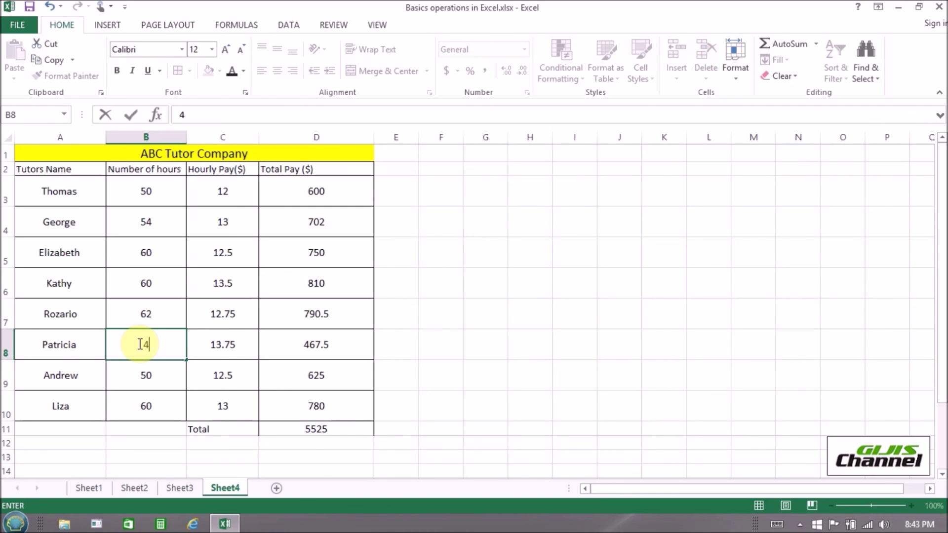
text(0)
key(Return)
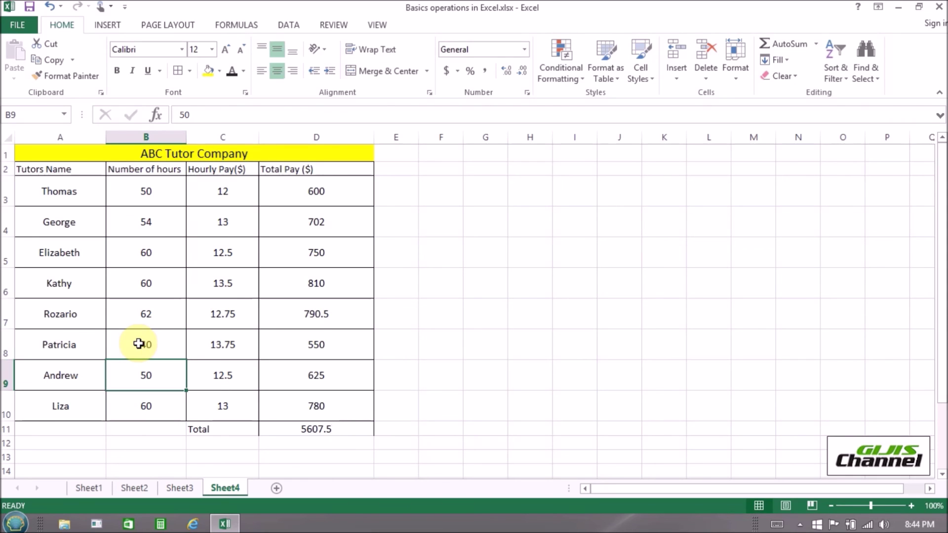